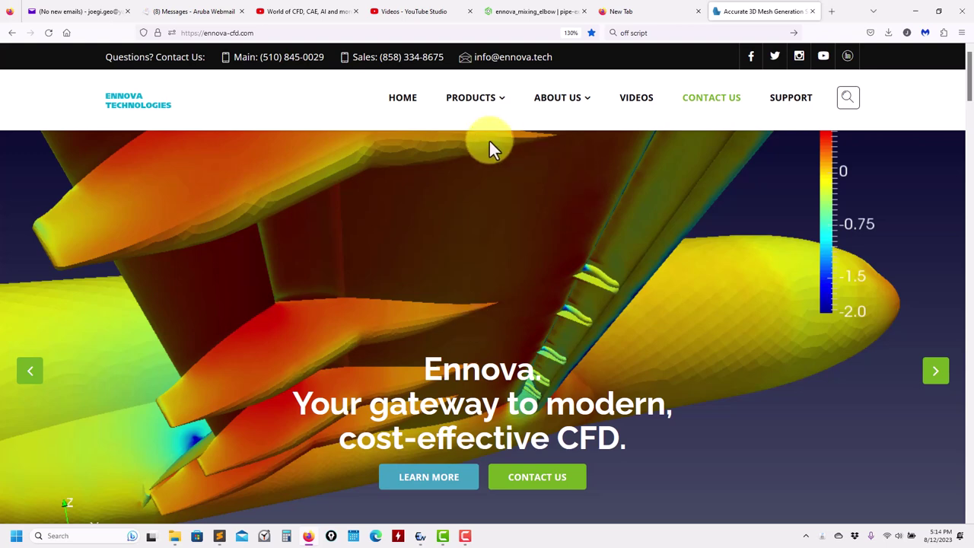
Open the licensing instructions from the website's Support page and read the node-locked and floating license sections.
mouse_move(461, 79)
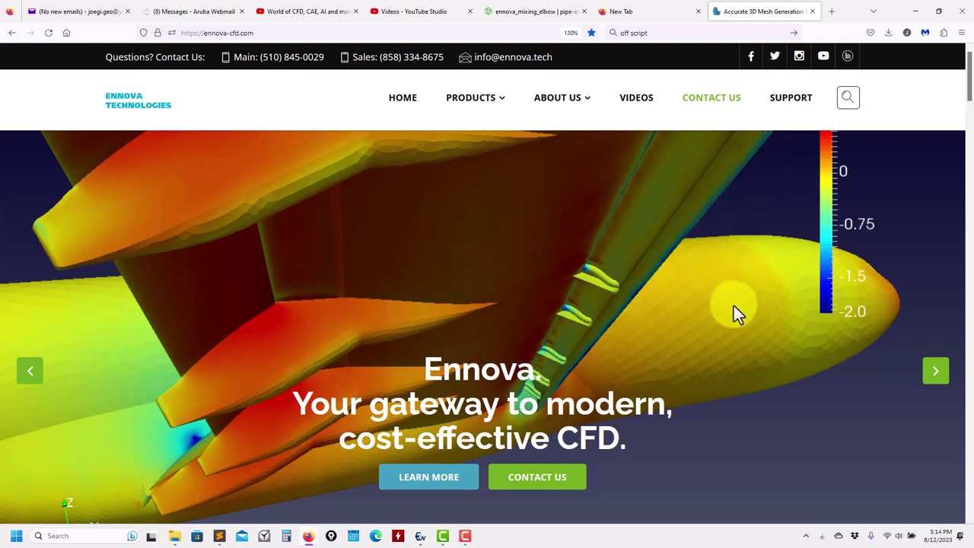
click(790, 101)
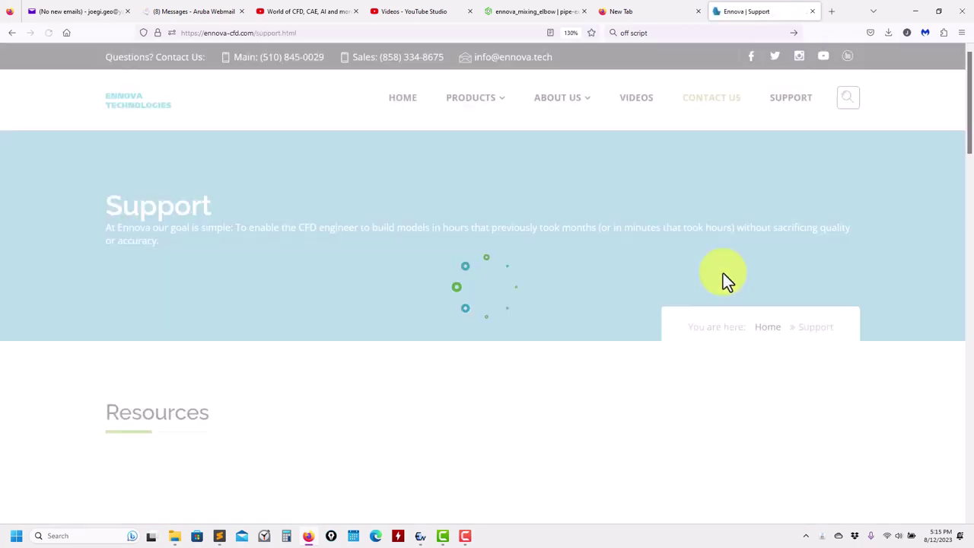
scroll(513, 388, down, 3)
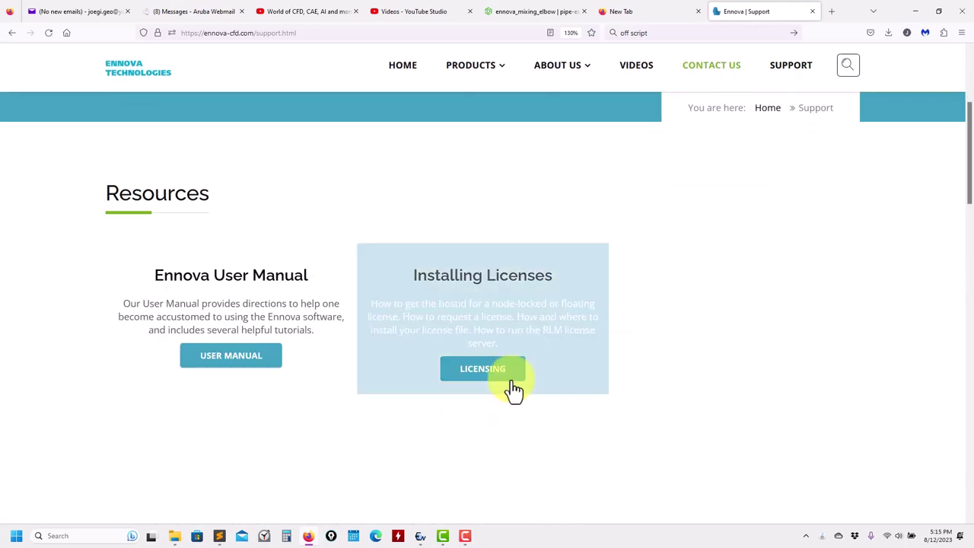
click(481, 369)
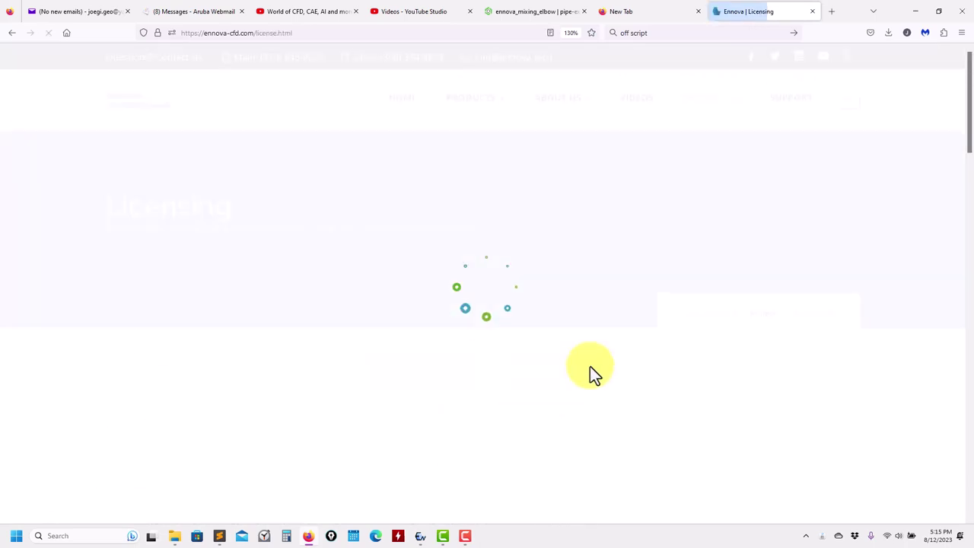
scroll(582, 366, down, 3)
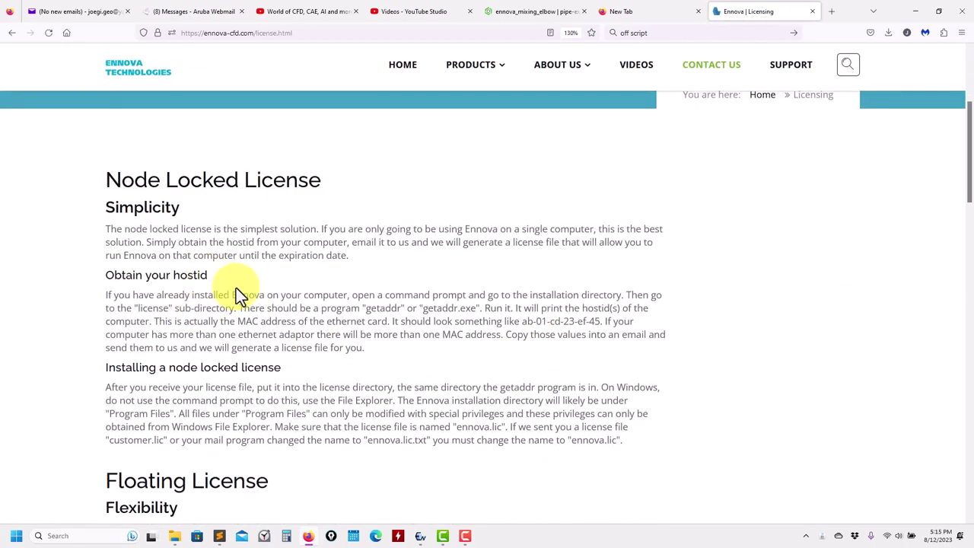
scroll(270, 290, down, 3)
scroll(361, 263, up, 1)
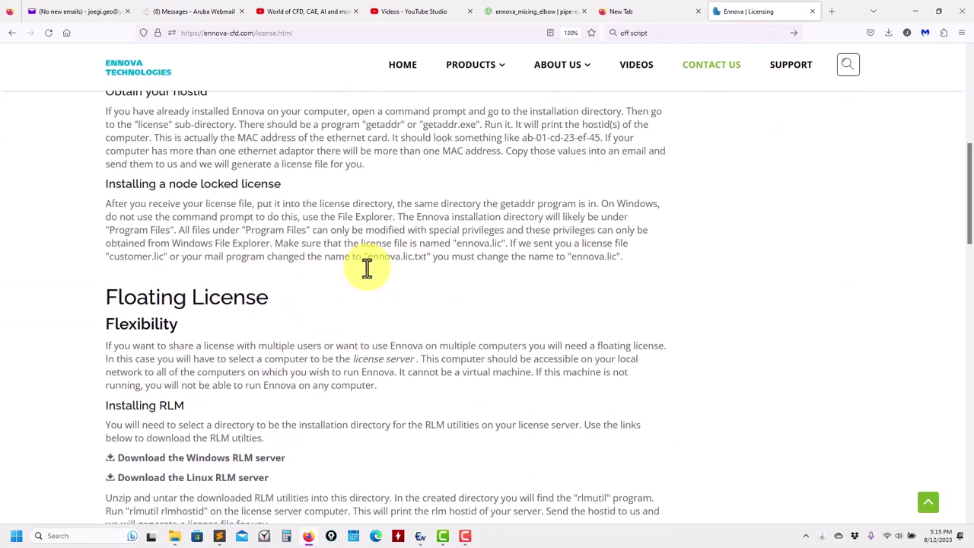
scroll(367, 267, up, 1)
Return to the Support page and look through the tutorial resources and software offered for download.
click(12, 33)
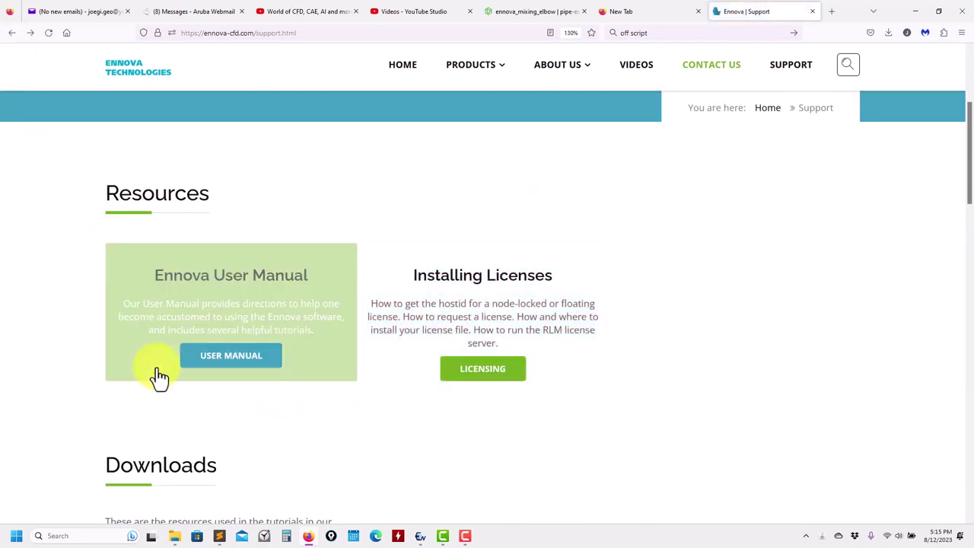
scroll(229, 379, down, 3)
scroll(250, 343, down, 5)
scroll(253, 383, up, 4)
scroll(434, 309, up, 3)
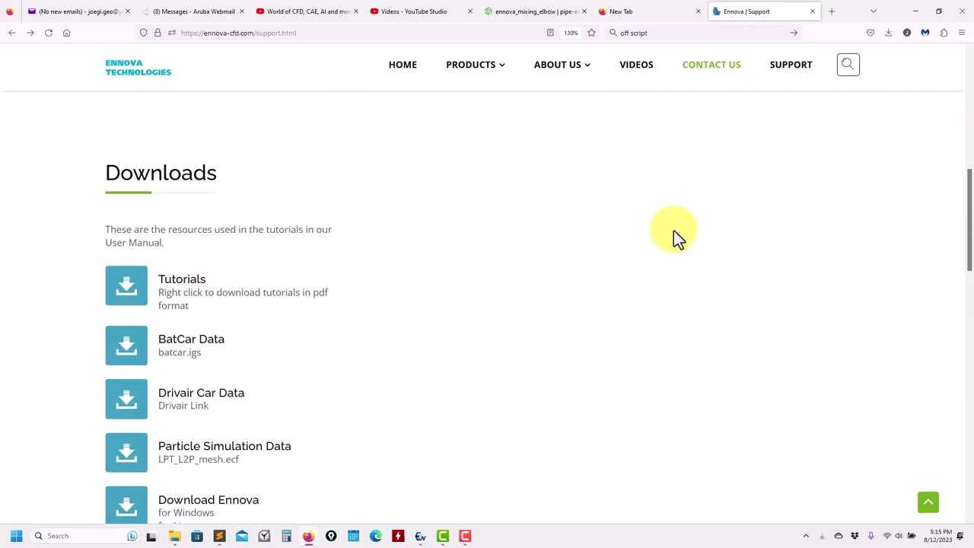
Switch to Ennova and expand the geometry tree down to the contents of Volume1.
click(914, 12)
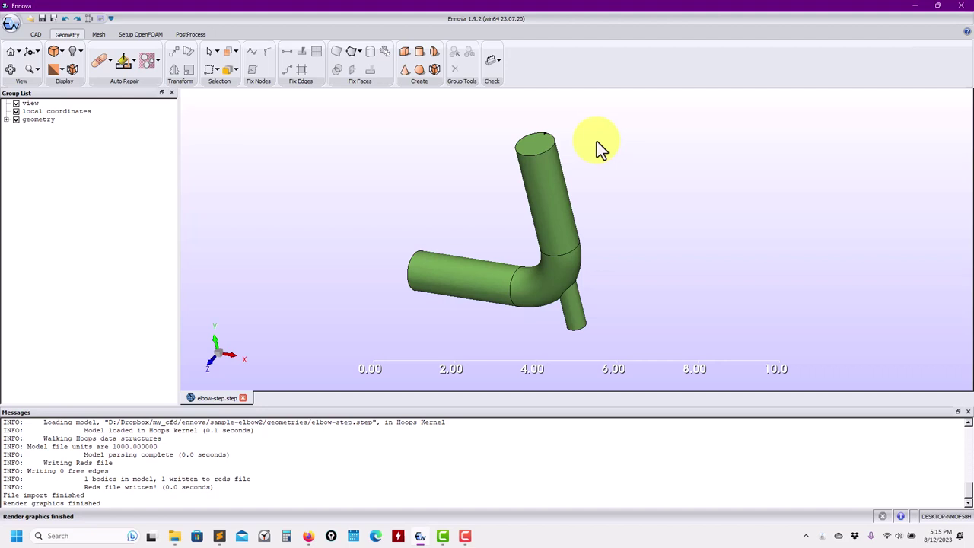
click(12, 122)
click(9, 120)
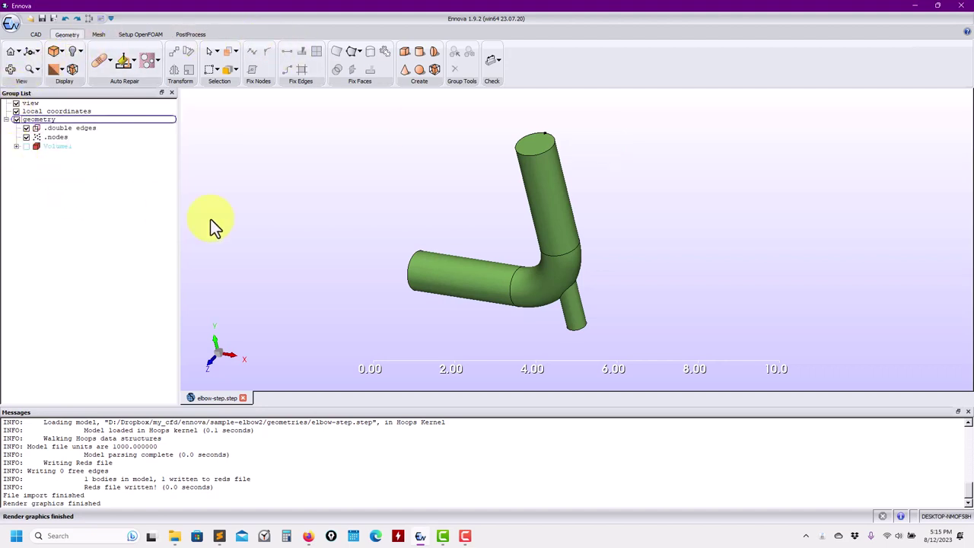
click(25, 148)
click(54, 147)
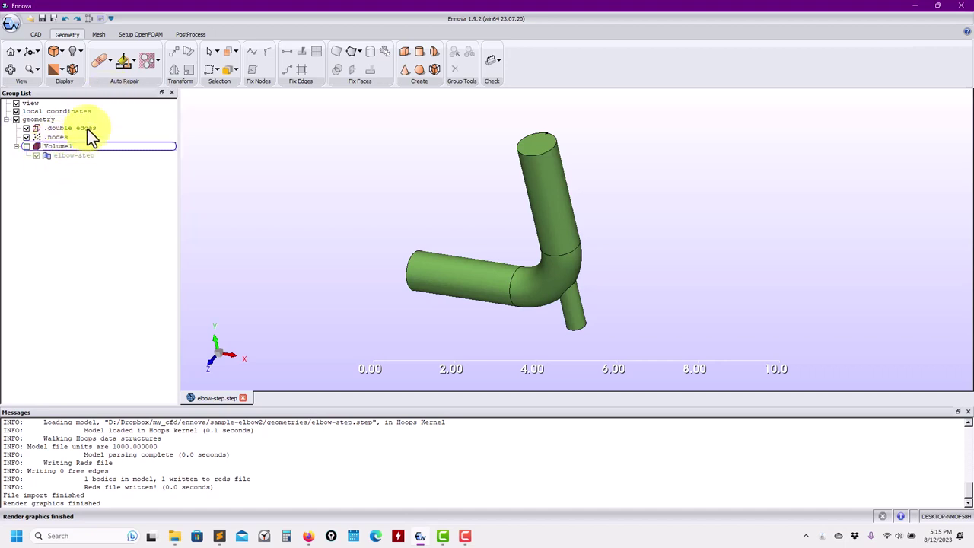
Delete the volumes with the flatten option so that the elbow-step group sits directly under geometry.
click(136, 59)
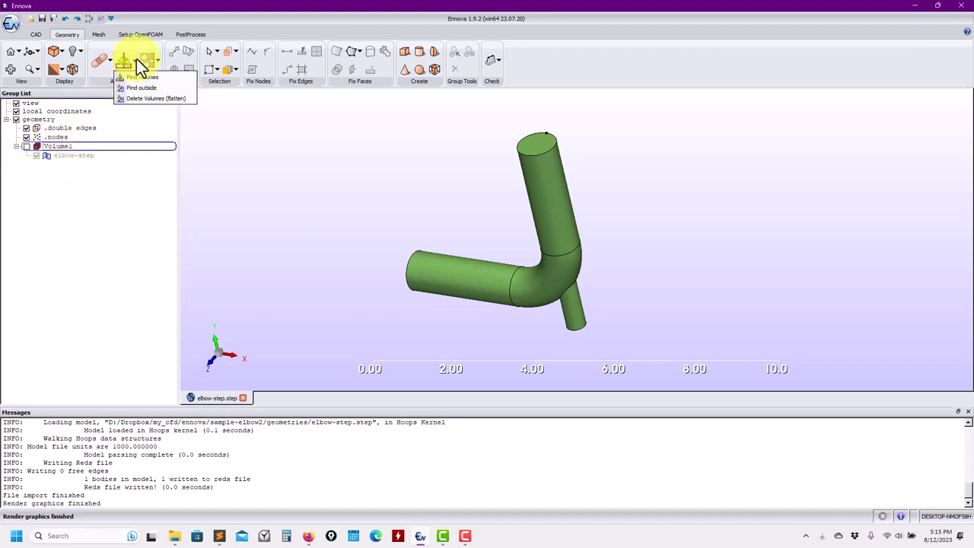
click(145, 98)
drag(398, 205, 539, 222)
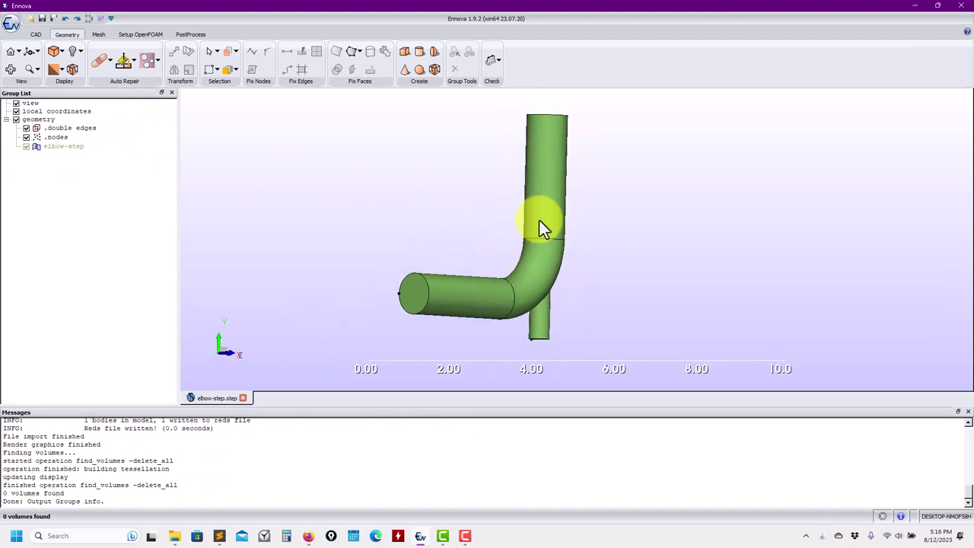
scroll(525, 213, down, 2)
click(406, 53)
drag(287, 200, 350, 211)
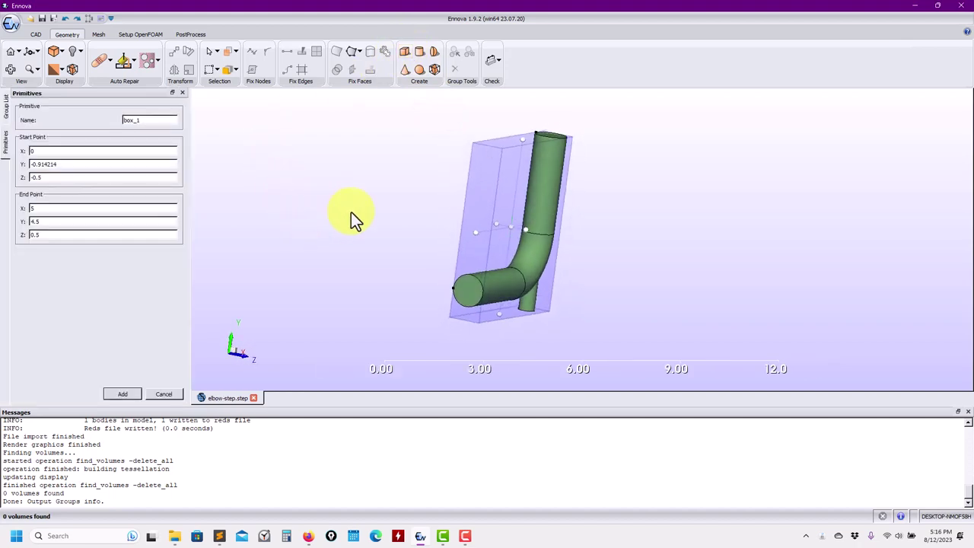
drag(524, 228, 597, 106)
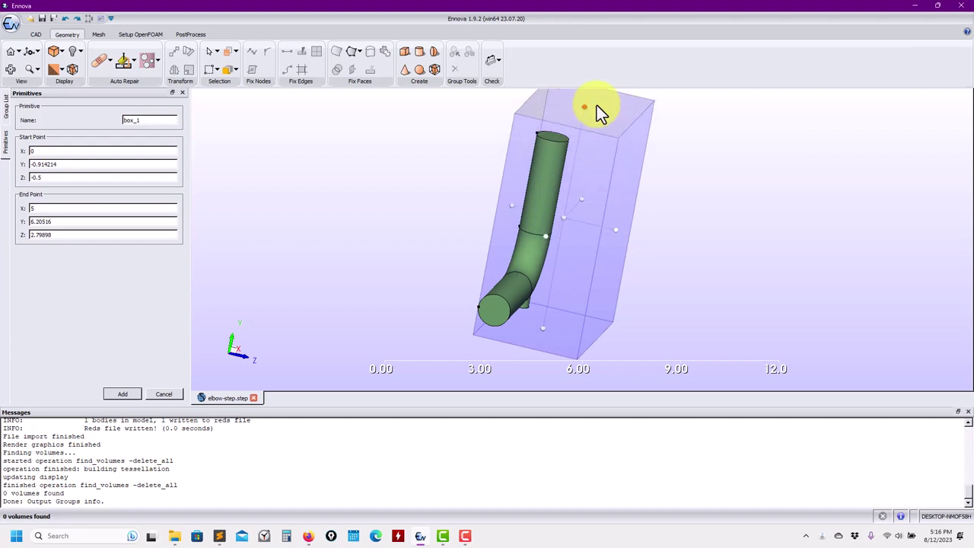
drag(513, 201, 400, 209)
drag(615, 242, 646, 279)
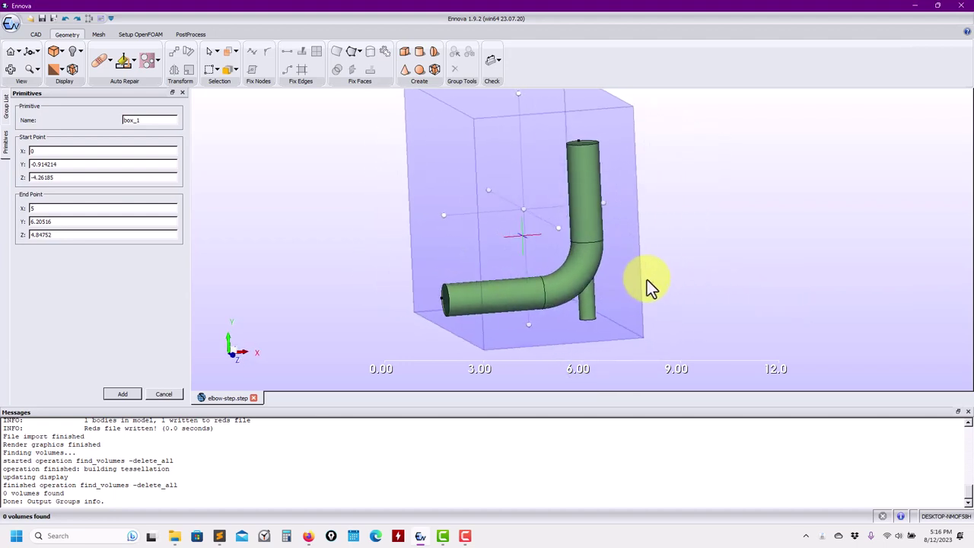
scroll(738, 292, down, 5)
drag(736, 294, 669, 278)
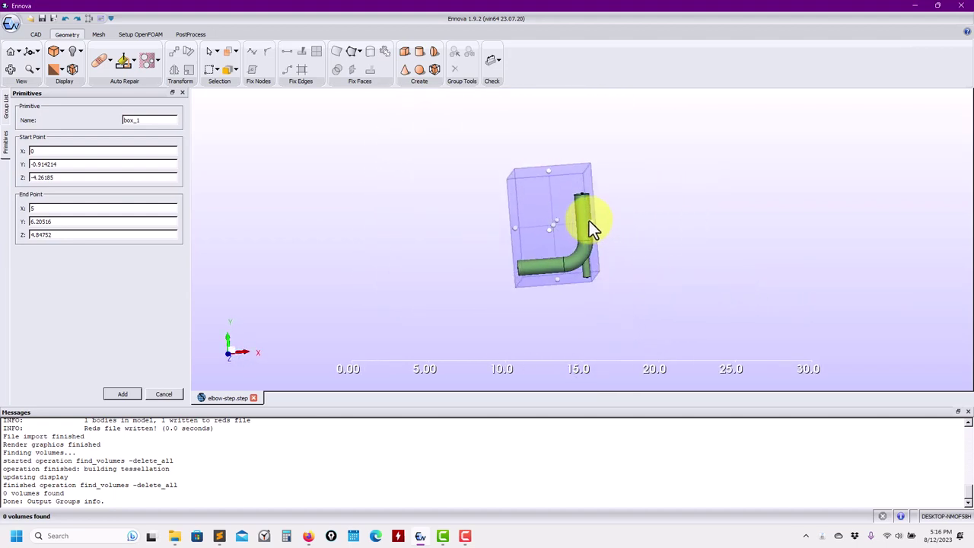
drag(594, 219, 649, 226)
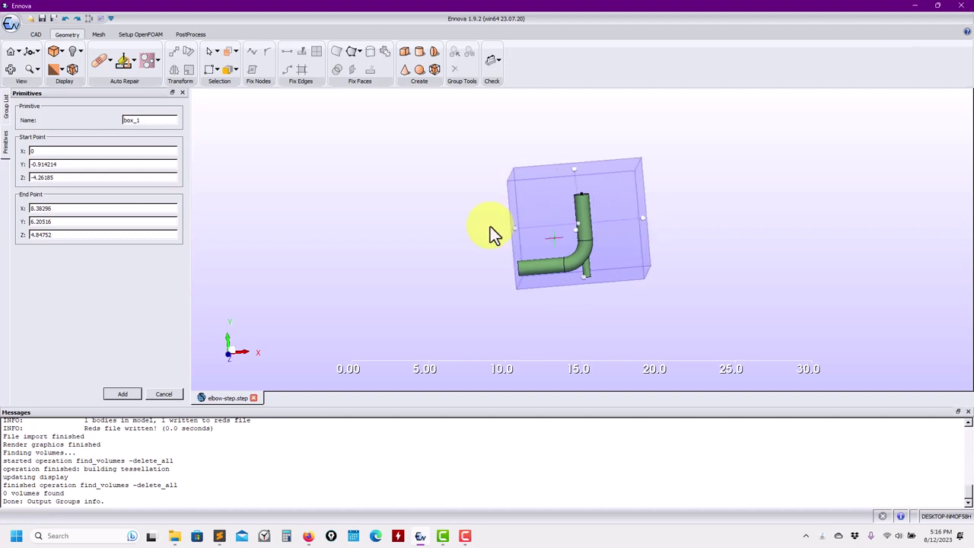
mouse_move(517, 229)
mouse_down()
mouse_move(447, 232)
mouse_move(512, 228)
mouse_up()
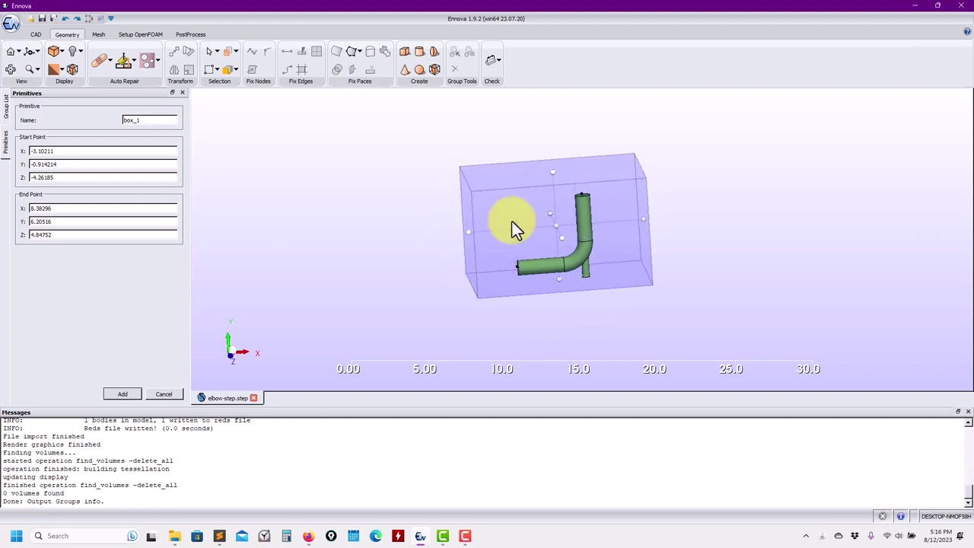
drag(553, 174, 559, 135)
drag(561, 280, 560, 325)
middle_drag(873, 289, 800, 290)
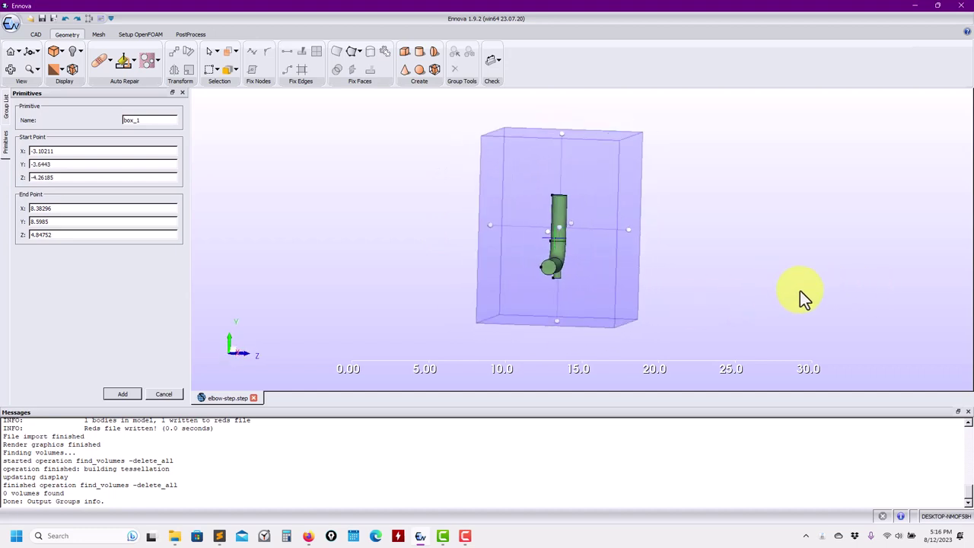
drag(488, 224, 466, 225)
drag(627, 233, 681, 244)
middle_drag(681, 244, 787, 252)
Add a sphere primitive with a radius of about 0.63, placed clear of the elbow pipe.
click(419, 69)
middle_drag(458, 239, 563, 244)
mouse_move(555, 238)
mouse_down()
mouse_move(576, 228)
mouse_move(559, 237)
mouse_up()
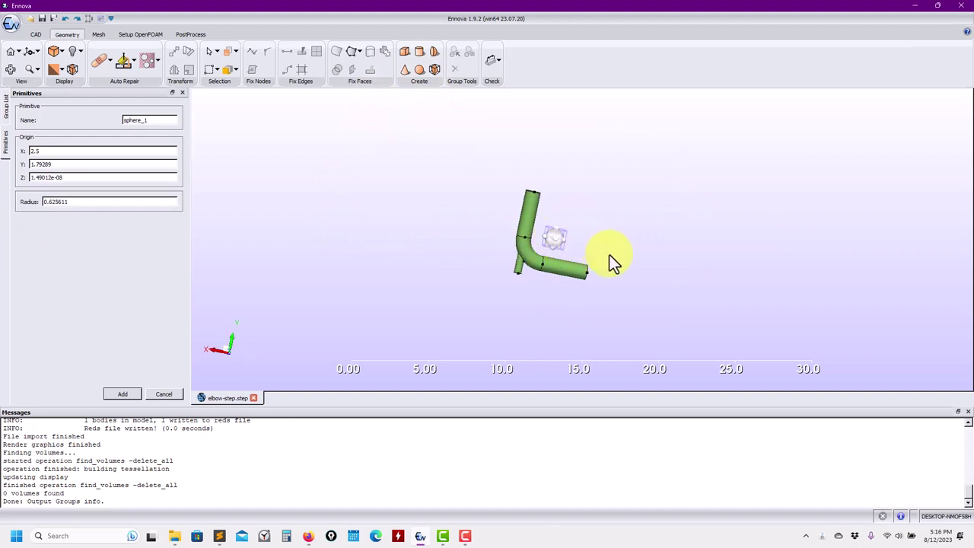
middle_drag(609, 255, 618, 270)
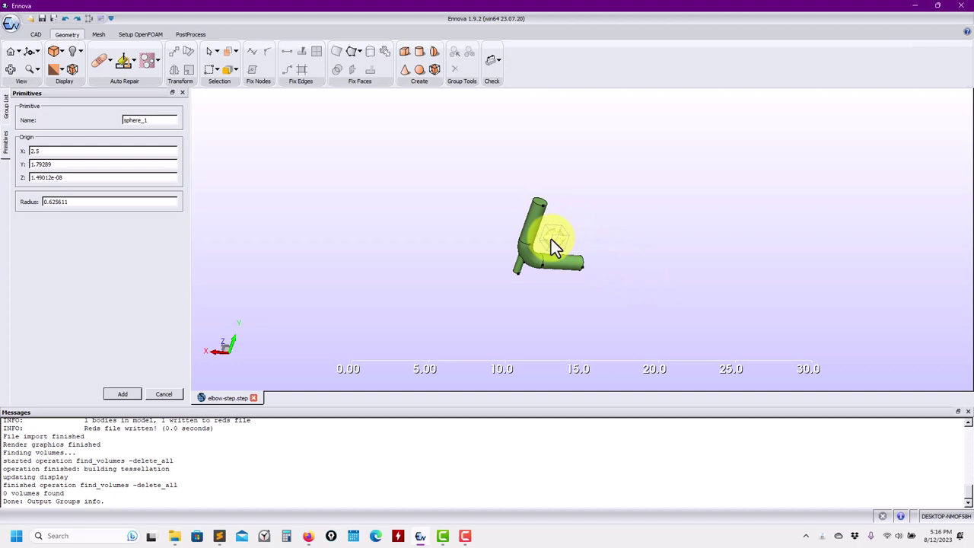
drag(554, 240, 615, 257)
middle_drag(615, 257, 346, 274)
click(121, 393)
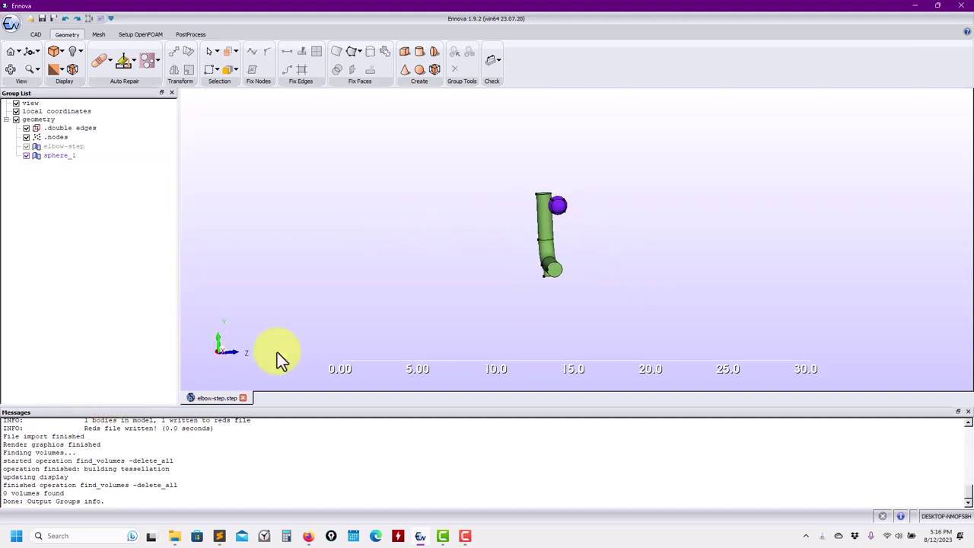
Start a box primitive around the pipe and sphere, stretching it to about -4.3 to 8.6 in Y and -4.6 to 4.5 in Z.
middle_drag(436, 294, 644, 318)
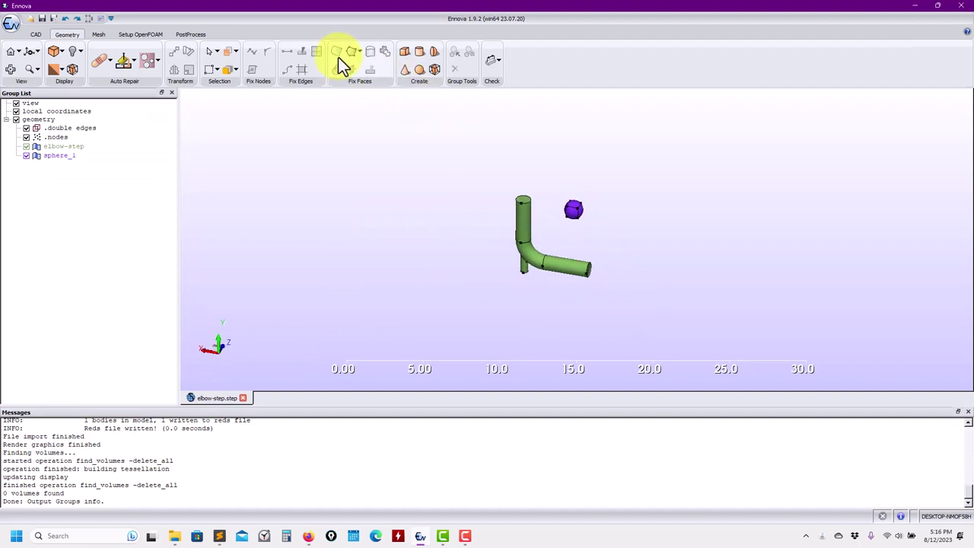
click(404, 52)
middle_drag(442, 228, 550, 193)
drag(548, 196, 523, 145)
middle_drag(576, 217, 565, 281)
drag(565, 280, 559, 332)
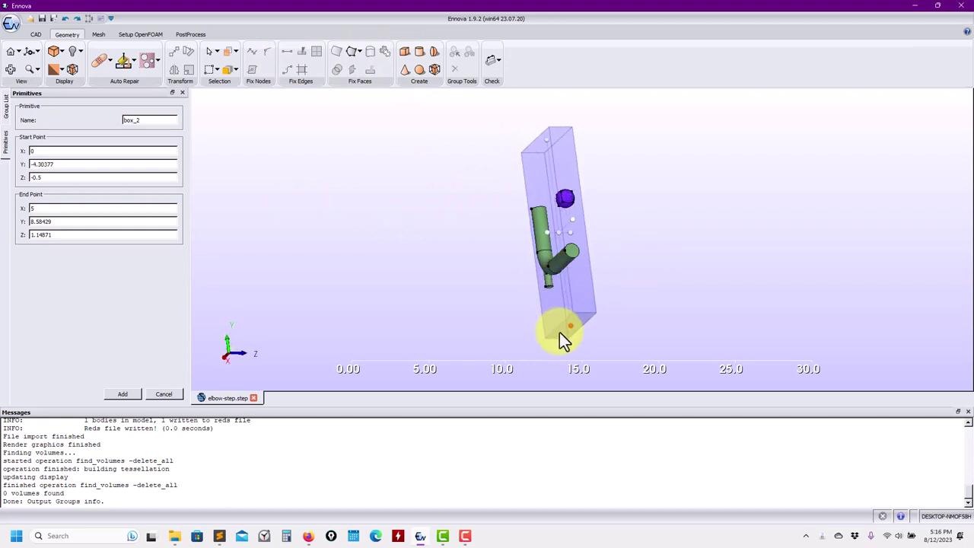
mouse_move(545, 238)
middle_down()
mouse_move(502, 231)
mouse_move(494, 241)
mouse_move(525, 250)
mouse_move(541, 242)
middle_up()
drag(542, 242, 482, 244)
drag(568, 243, 629, 254)
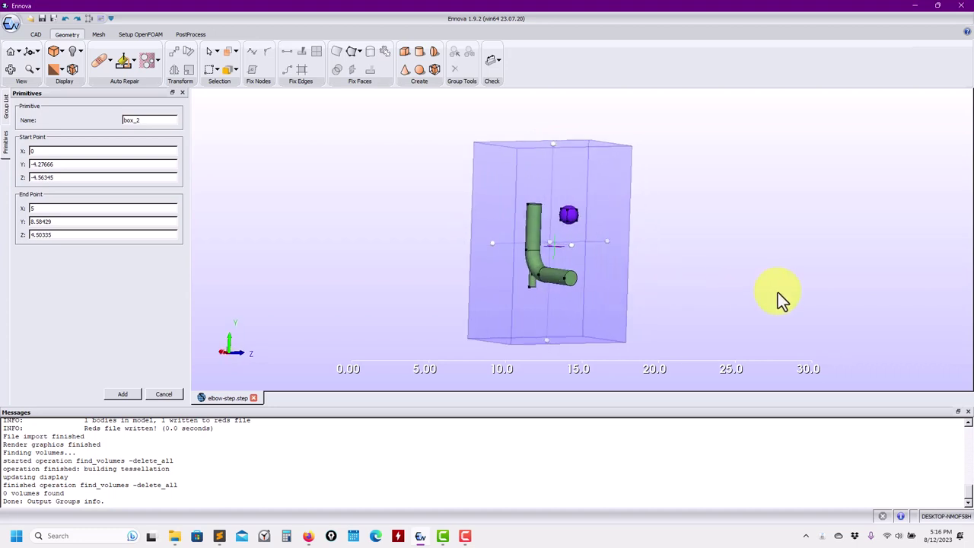
Extend the box in both X directions well beyond the pipe and sphere, and add it to the geometry.
middle_drag(778, 292, 589, 195)
middle_drag(440, 240, 514, 233)
drag(515, 232, 441, 219)
drag(592, 257, 731, 305)
middle_drag(731, 304, 456, 289)
click(123, 394)
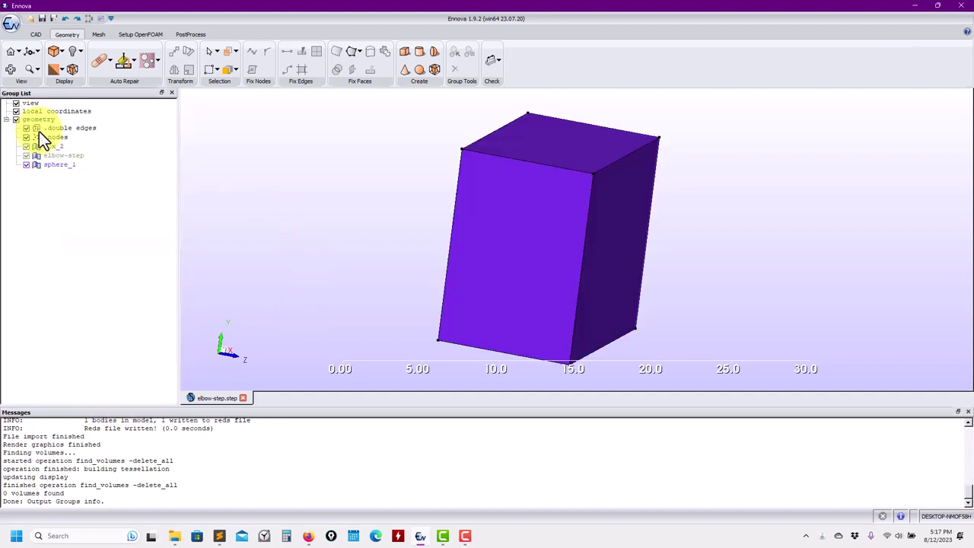
Turn on transparent display to view the pipe and sphere inside the box.
middle_drag(373, 264, 307, 256)
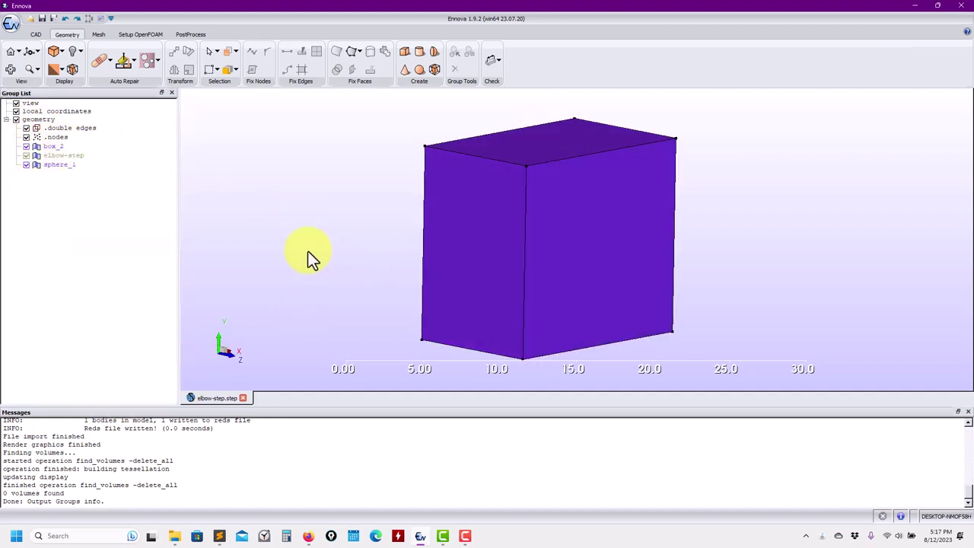
click(79, 51)
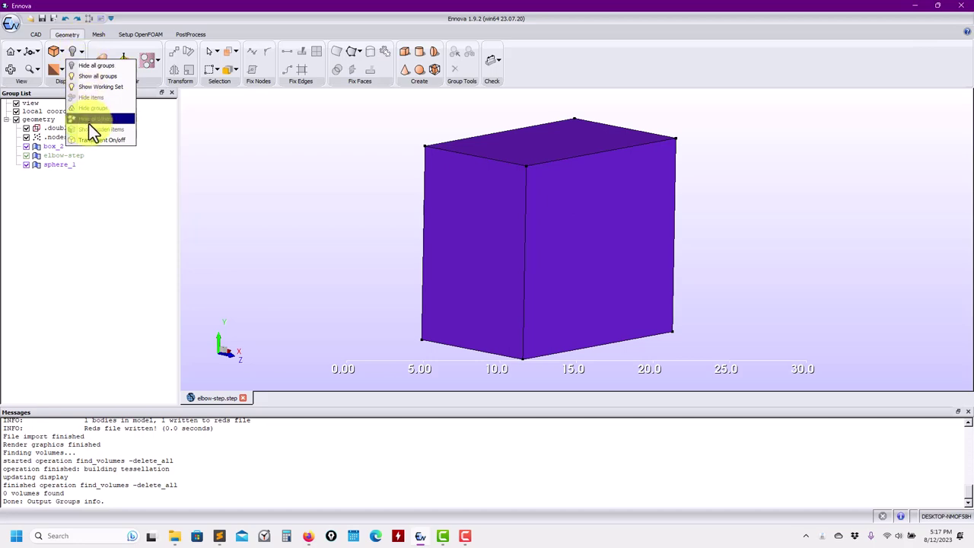
click(90, 137)
middle_drag(274, 211, 342, 214)
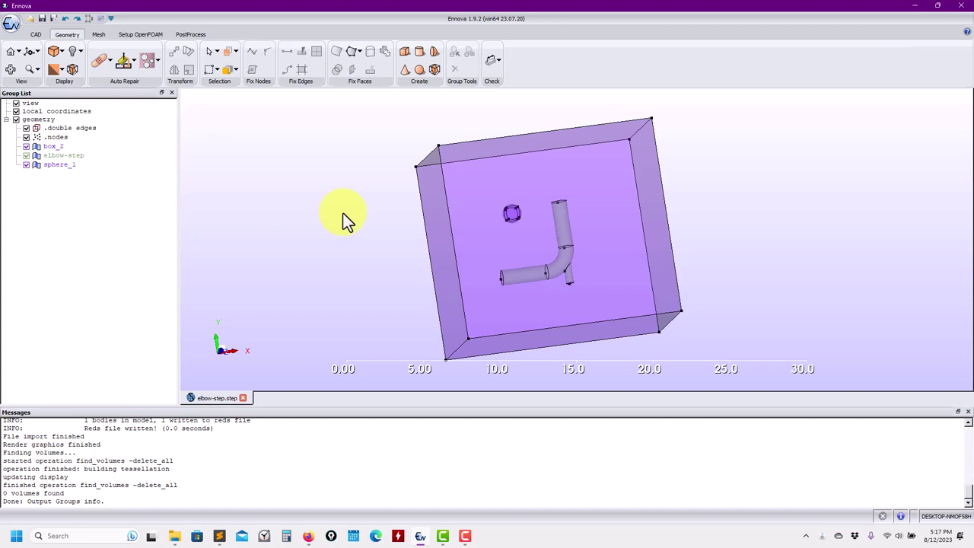
Save the geometry as an Ennova case file named volumes in the geometries folder.
click(45, 147)
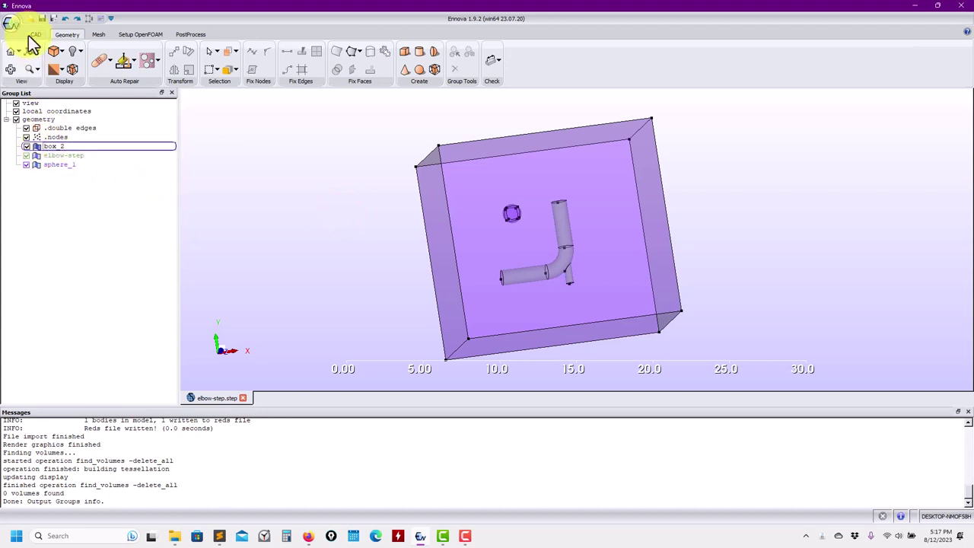
click(42, 18)
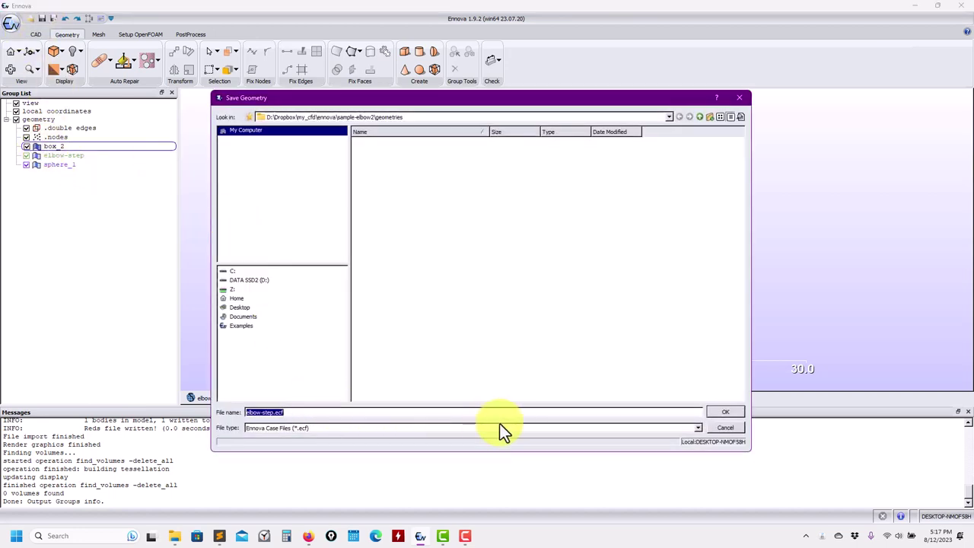
text(volumes)
key(Return)
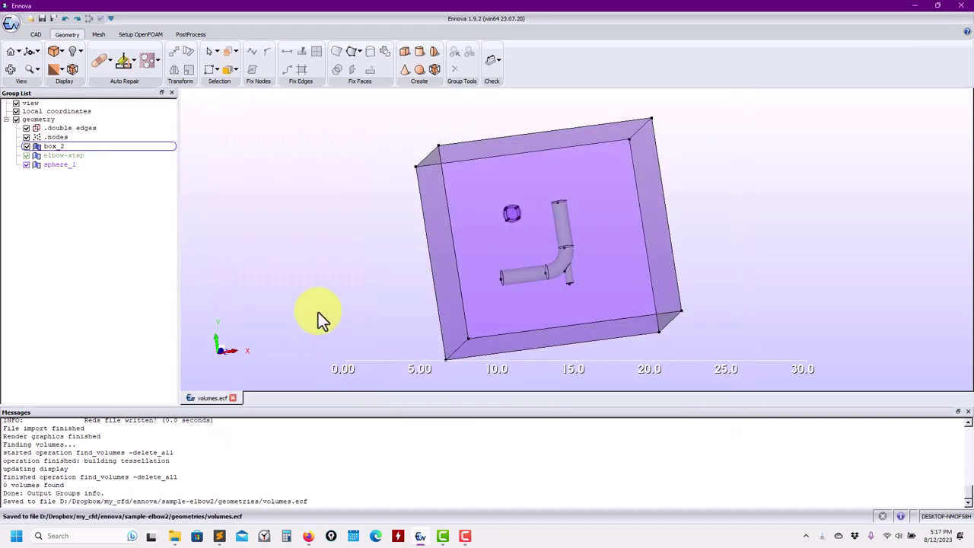
Create a separate volume from each of the groups box_2, sphere_1 and elbow-step.
right_click(83, 145)
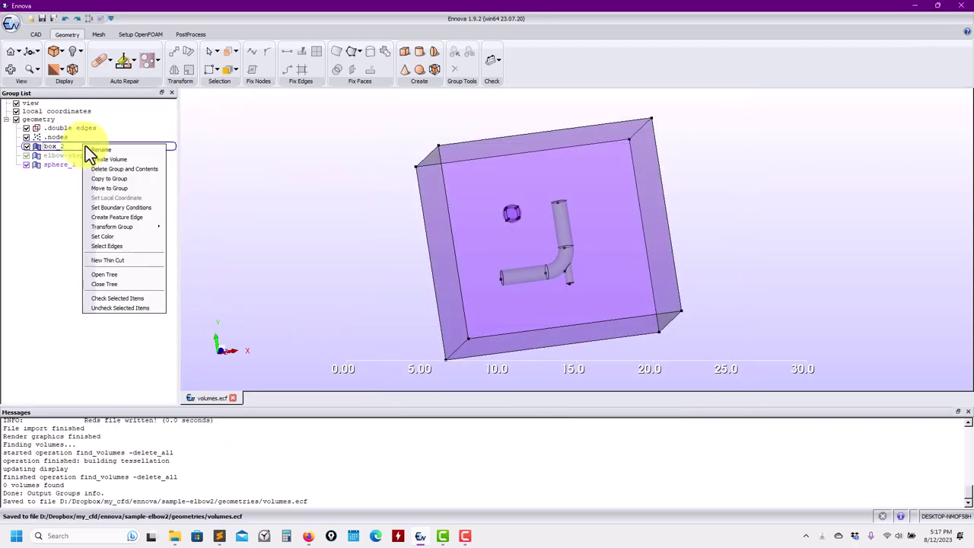
click(112, 160)
right_click(62, 152)
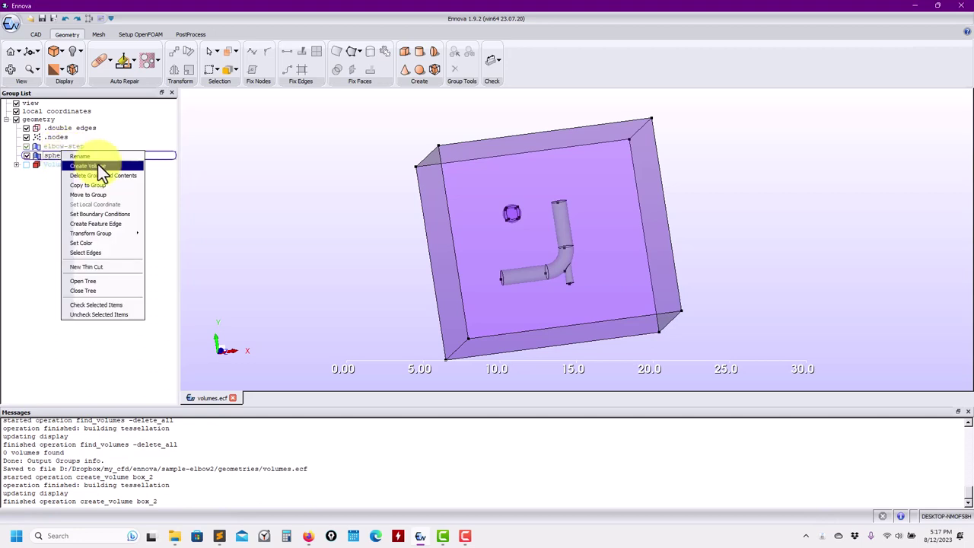
click(97, 163)
right_click(62, 145)
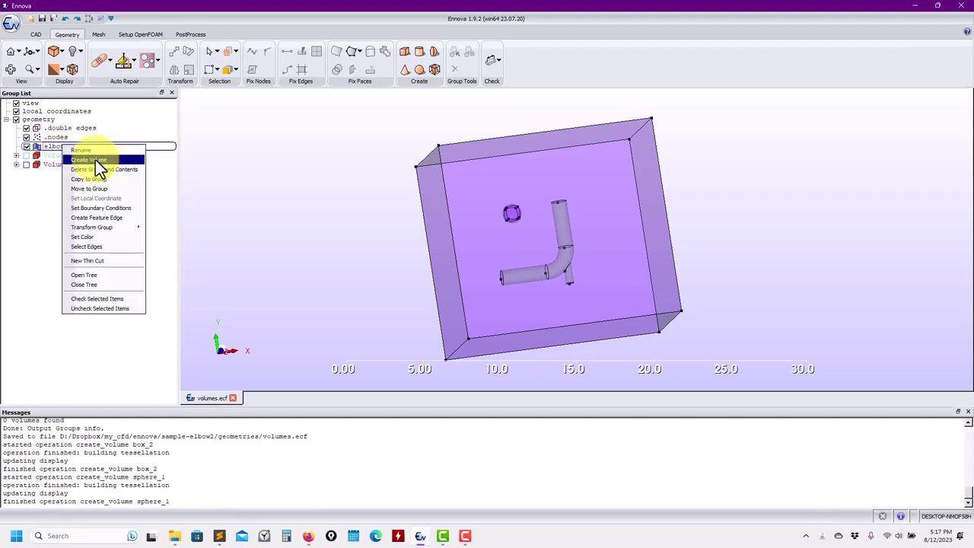
click(97, 163)
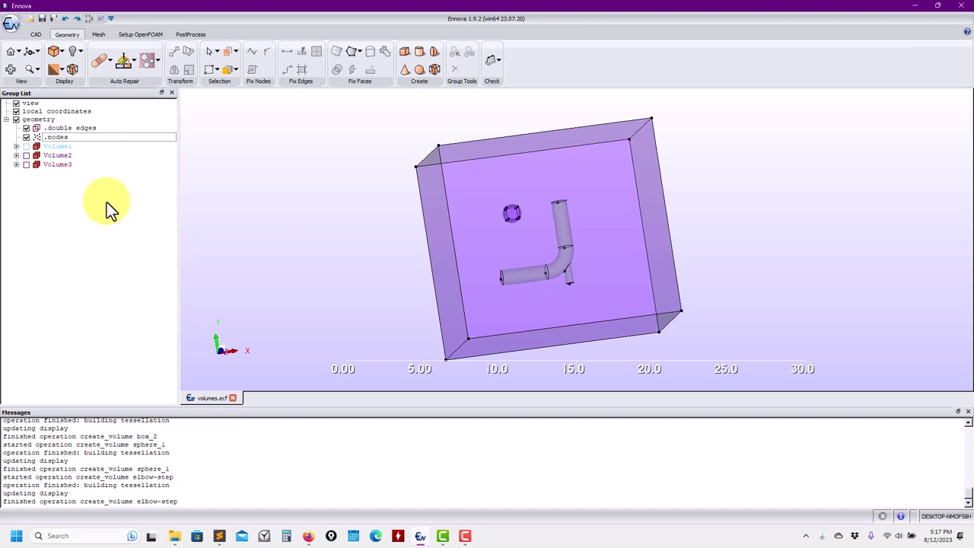
click(525, 217)
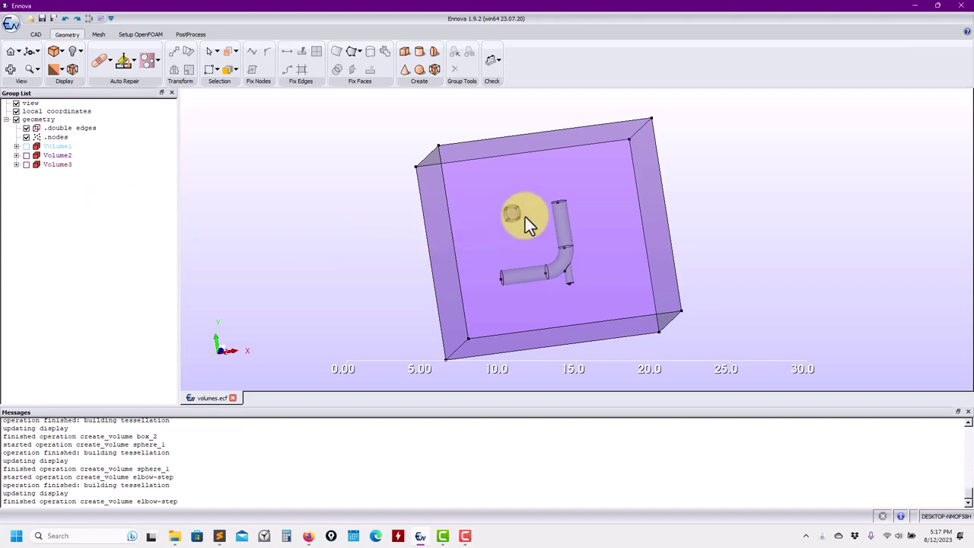
drag(580, 215, 572, 193)
scroll(570, 185, up, 5)
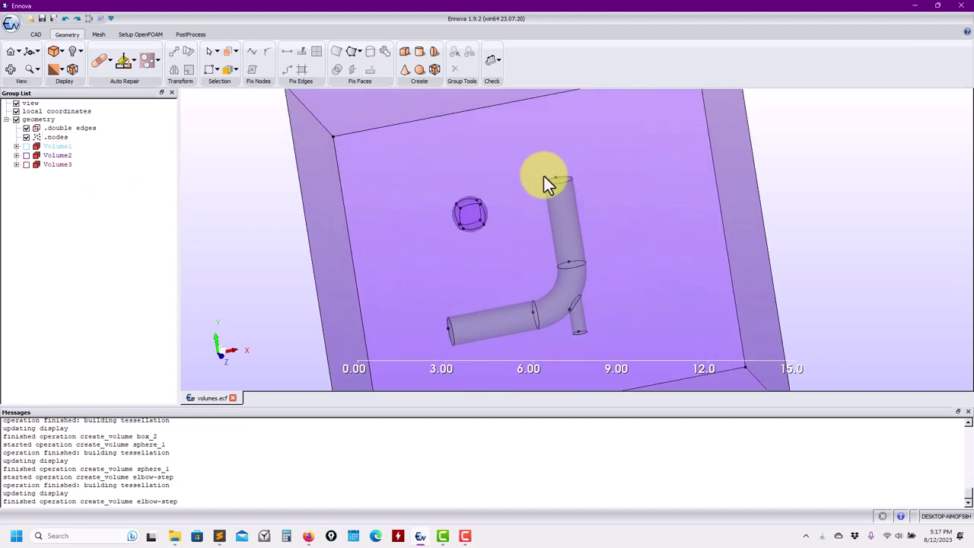
drag(521, 307, 286, 137)
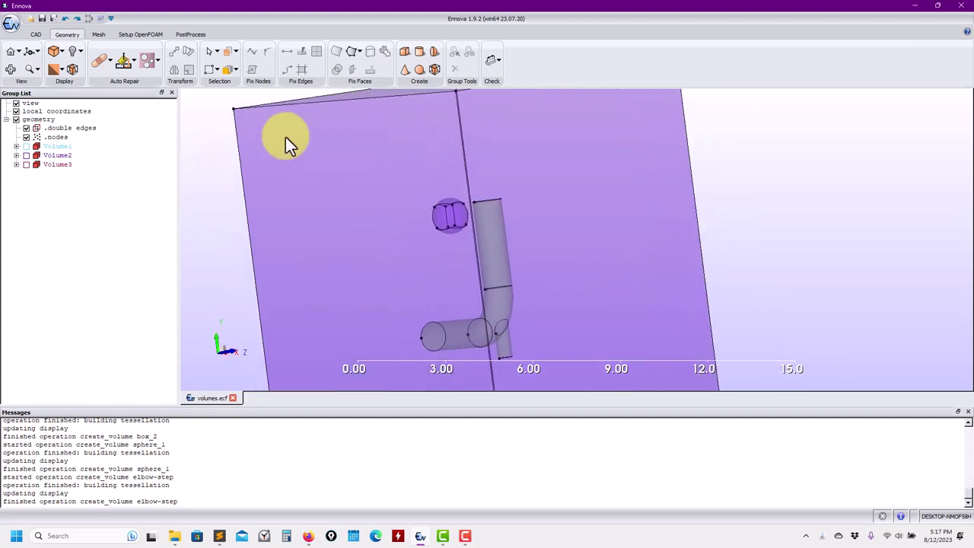
Set the global mesh parameters to a maximum size of 1.0 and a minimum size of 0.01.
click(103, 35)
click(185, 70)
click(183, 67)
click(130, 76)
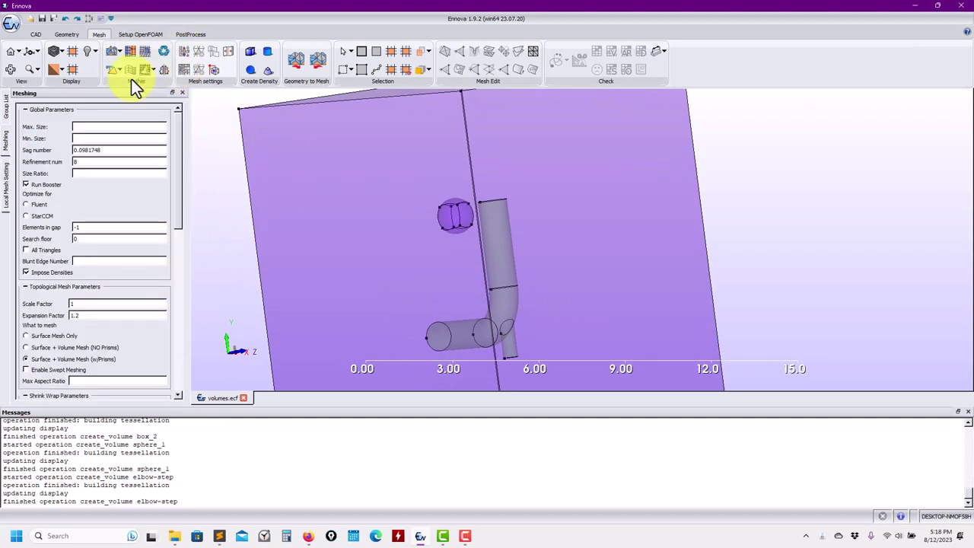
click(93, 139)
text(0.01)
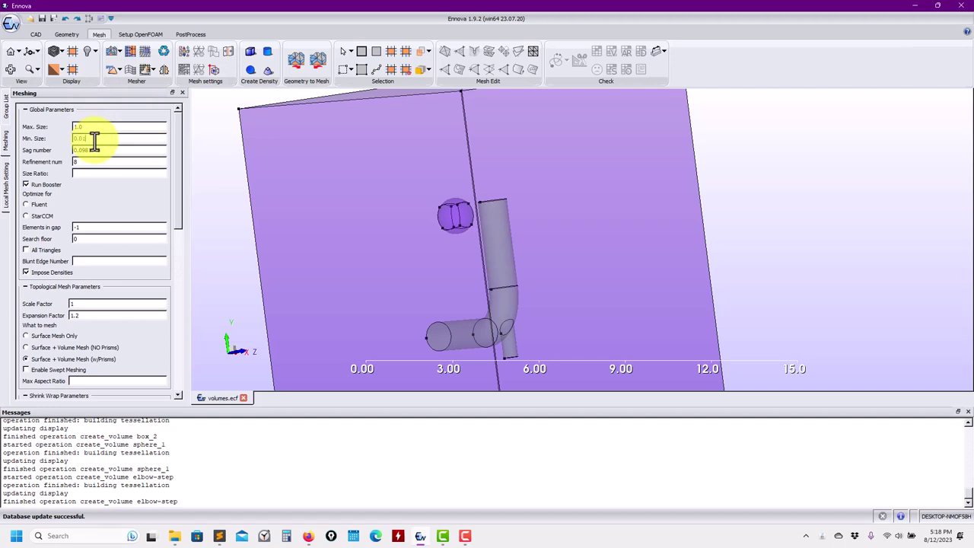
Set the refinement number to 16 and generate a surface and volume mesh without prisms.
double_click(83, 162)
text(16)
click(110, 52)
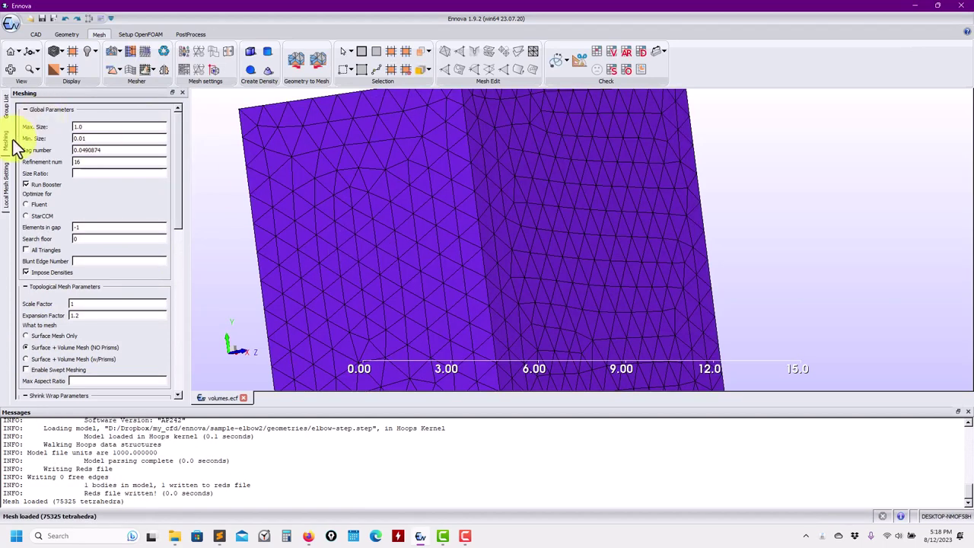
Expand the mesh entry in the group list and review the volumes, their boundary groups and the meshed box.
click(6, 108)
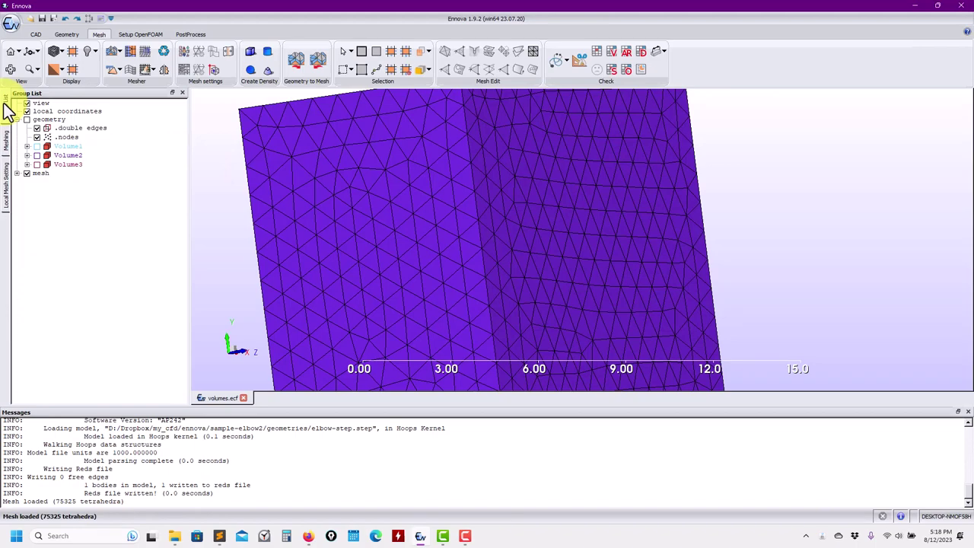
click(17, 174)
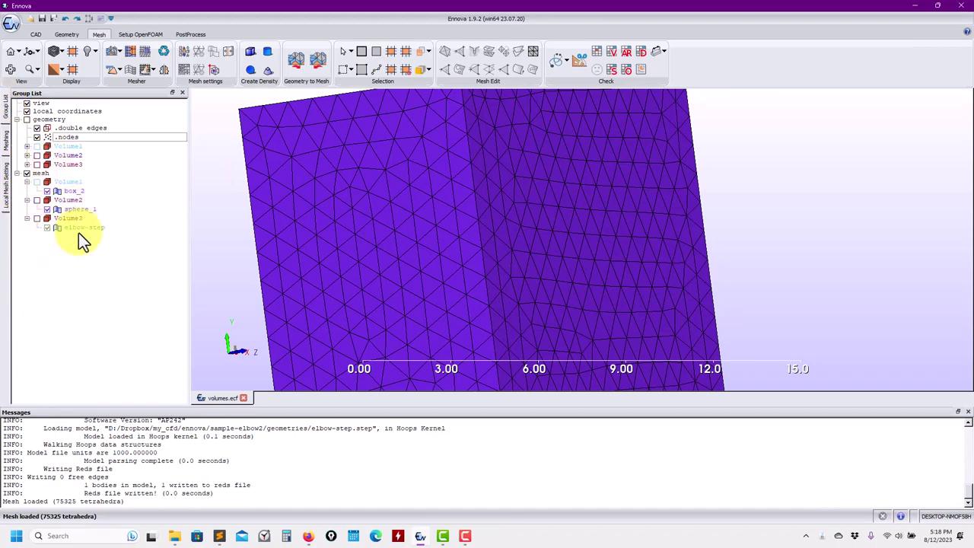
scroll(328, 235, up, 3)
scroll(385, 249, down, 5)
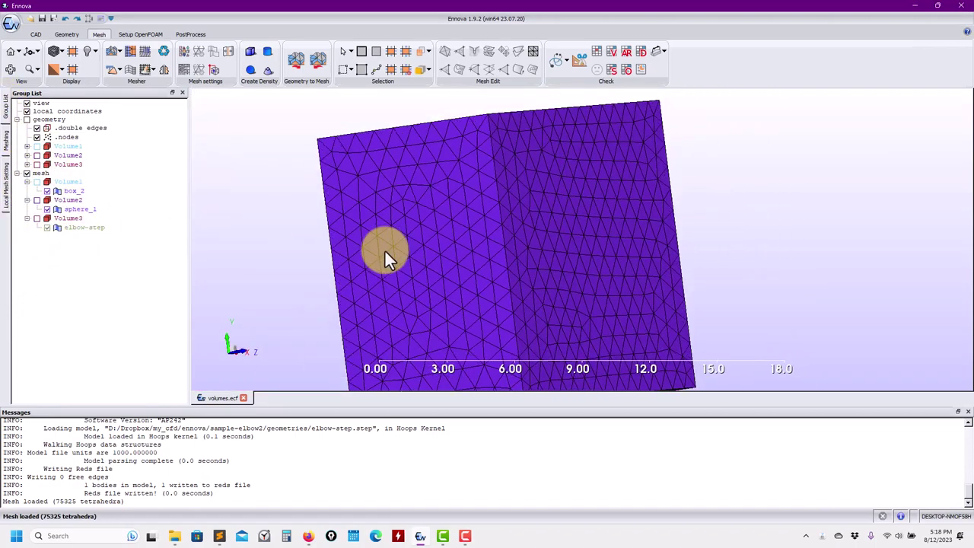
Extract a Z-plane cut through the mesh at its default center position, shown as faces.
click(578, 62)
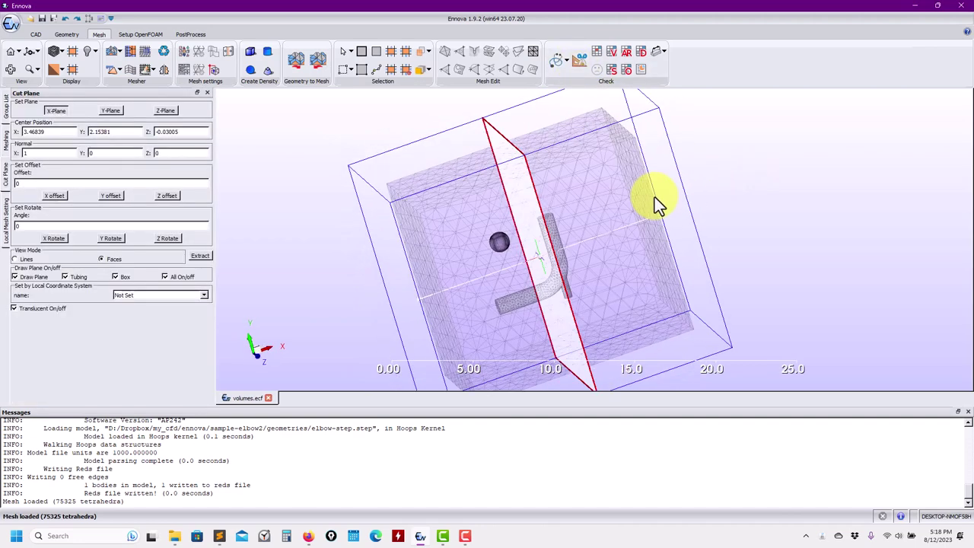
click(164, 111)
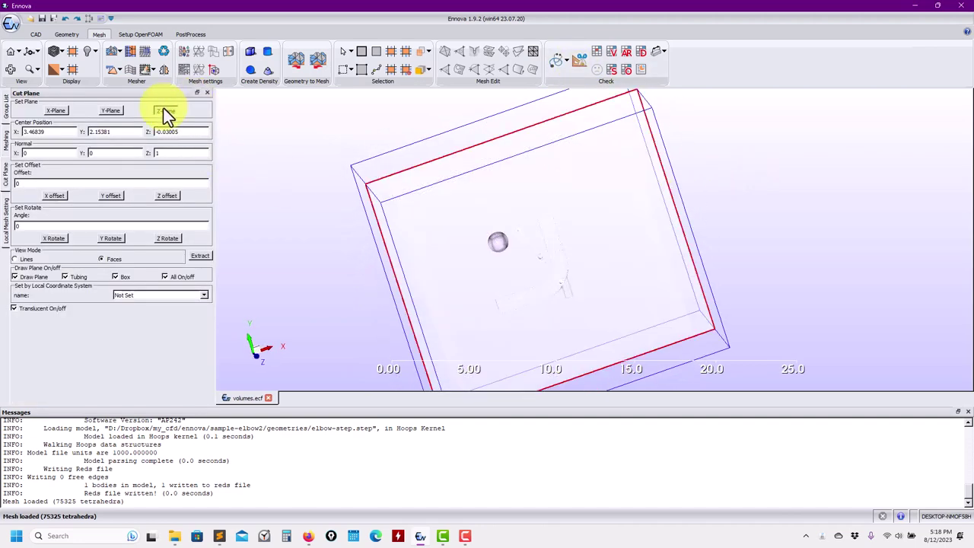
click(200, 256)
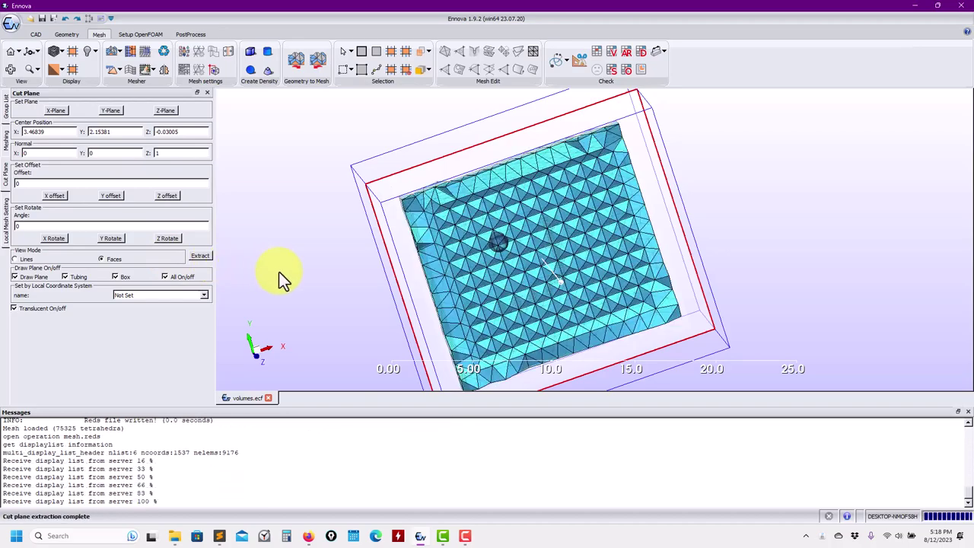
mouse_move(285, 266)
mouse_down()
mouse_move(474, 266)
mouse_move(289, 270)
mouse_up()
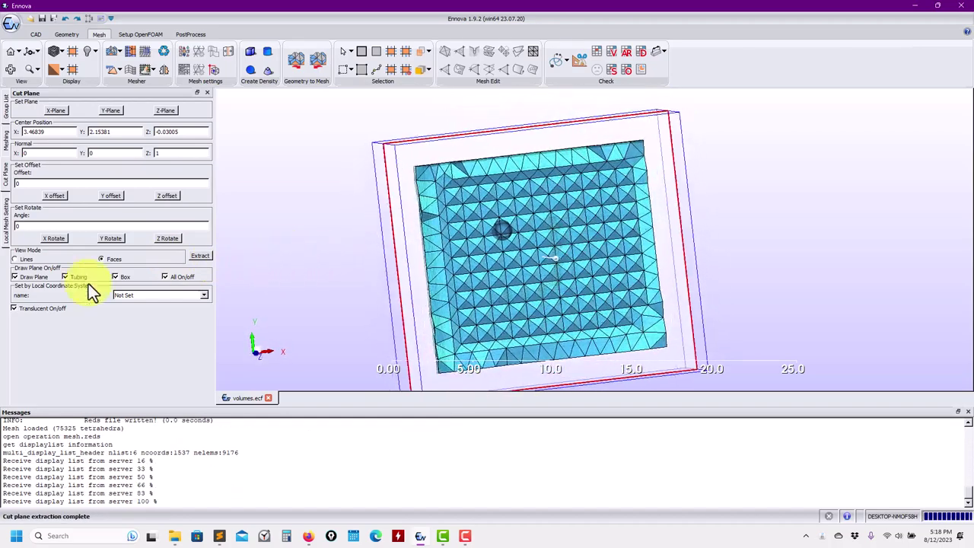
Toggle the visibility of the elbow-step, sphere_1 and box_2 surface meshes to compare them with the cut.
click(7, 106)
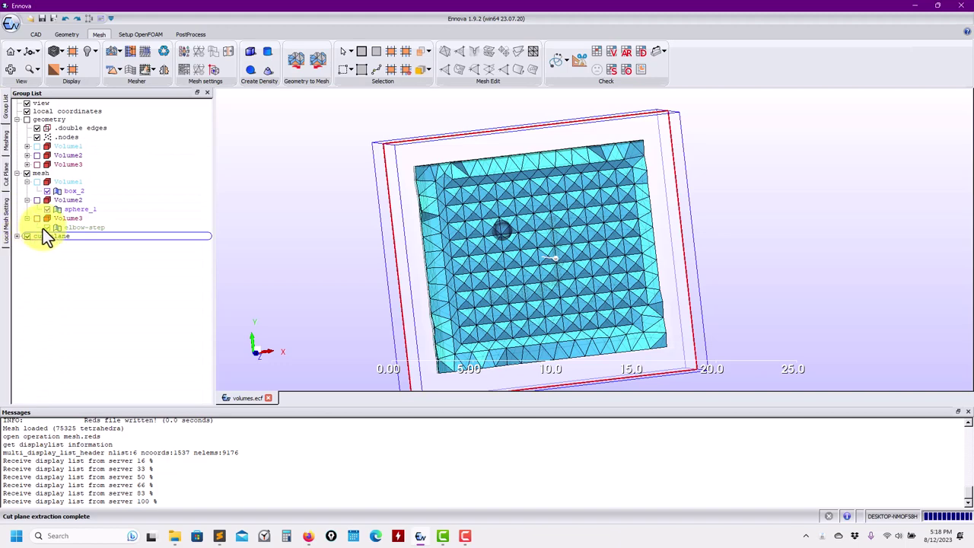
click(44, 210)
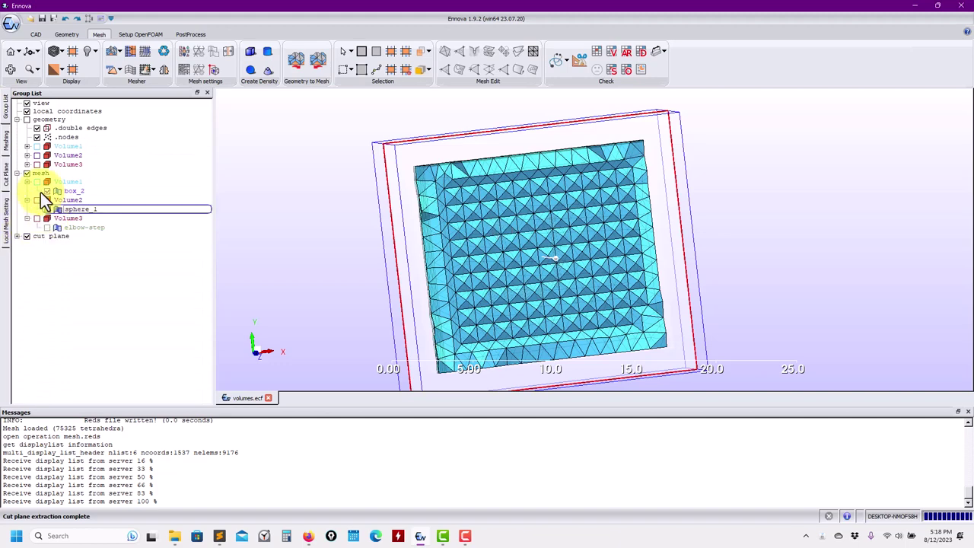
click(42, 194)
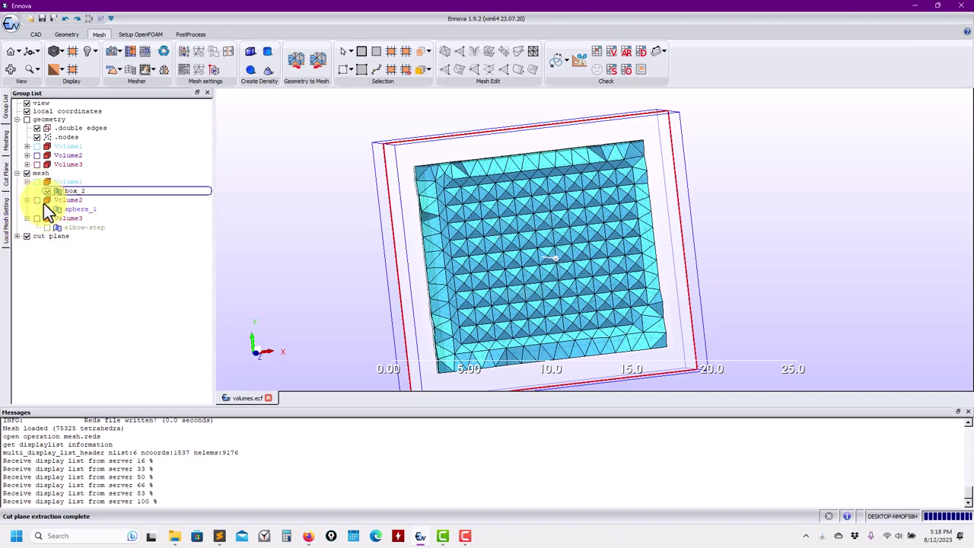
click(47, 209)
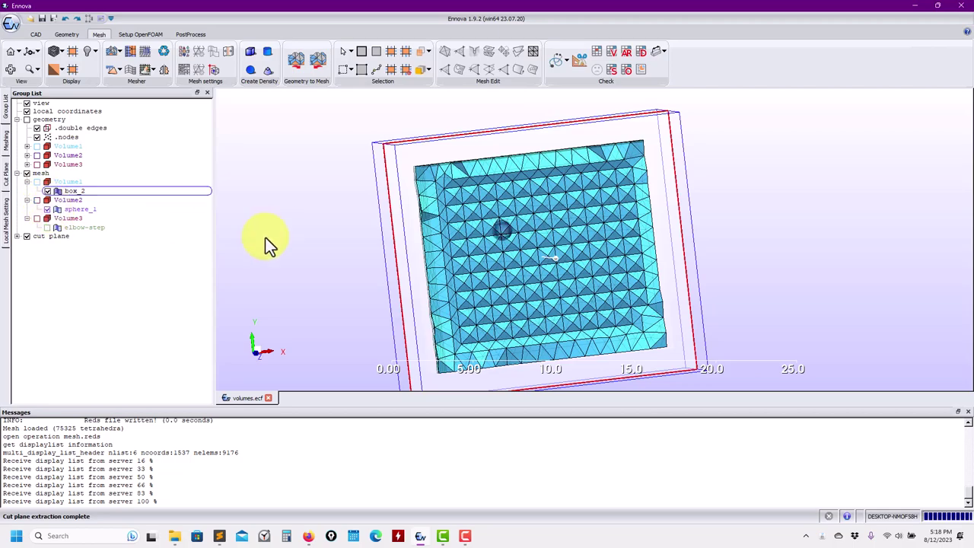
scroll(272, 261, down, 3)
scroll(233, 121, up, 6)
scroll(233, 121, up, 2)
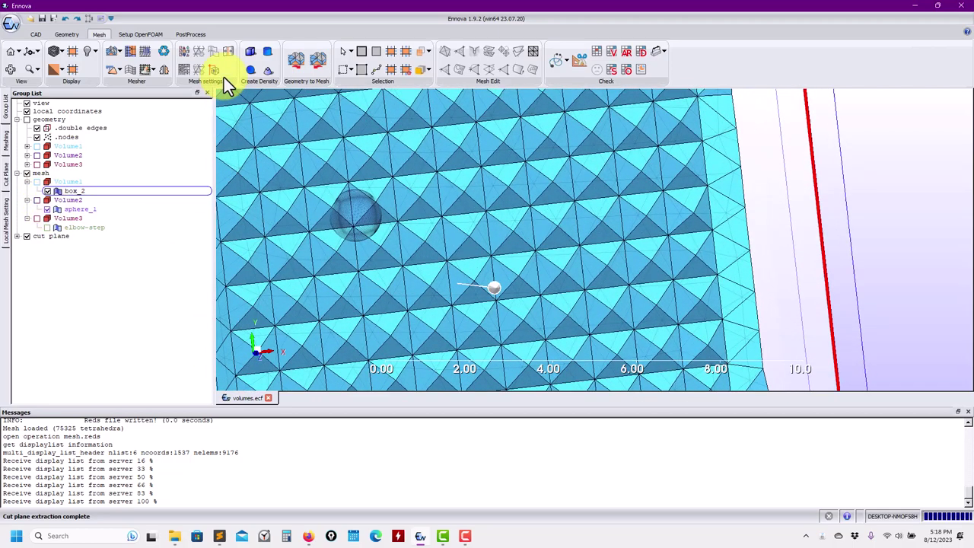
scroll(220, 95, down, 3)
Hide the box_2 and sphere_1 surface meshes, show elbow-step, and expand the cut plane group.
click(46, 192)
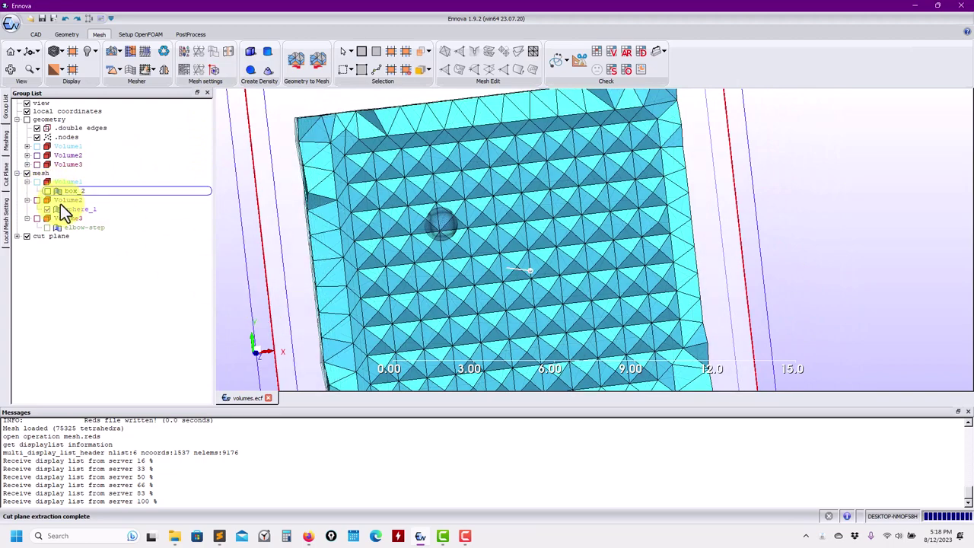
middle_drag(767, 242, 475, 282)
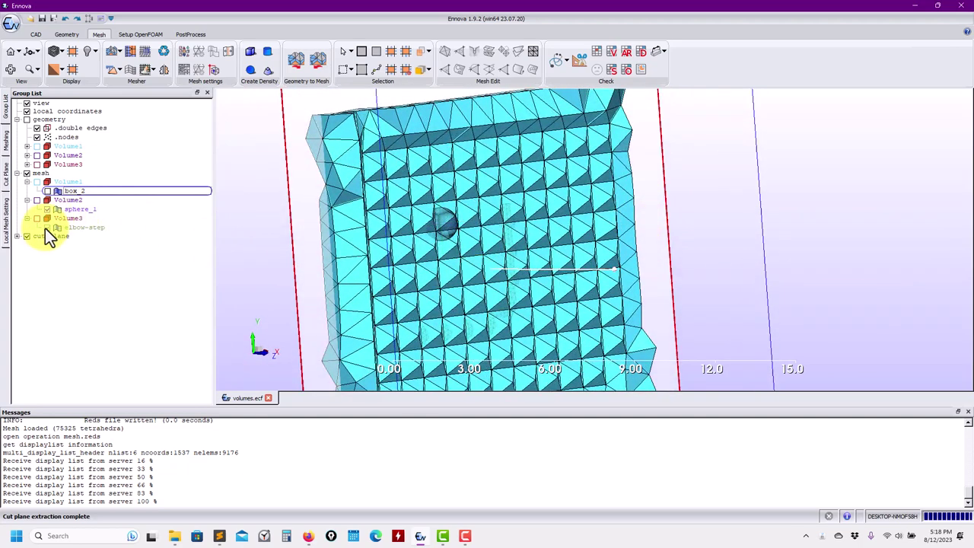
middle_drag(587, 282, 478, 276)
click(18, 236)
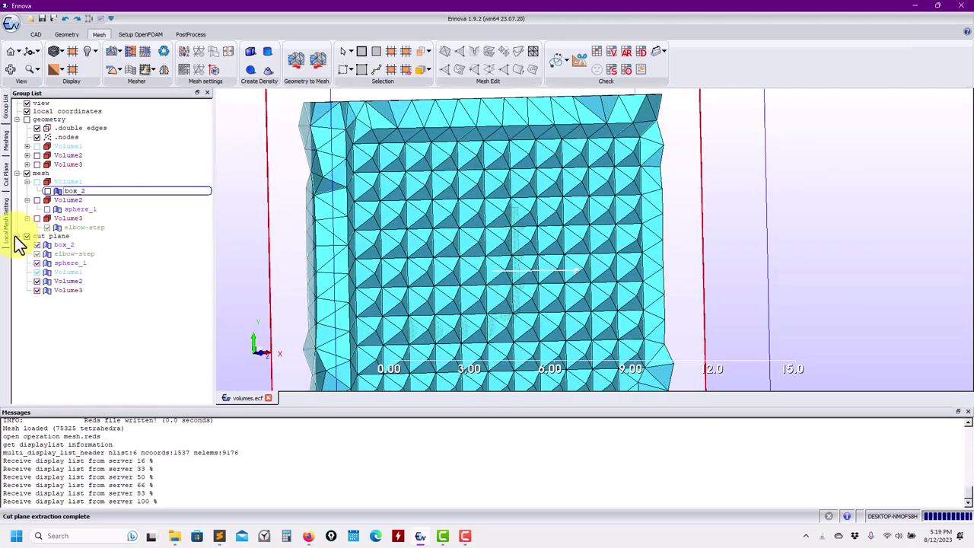
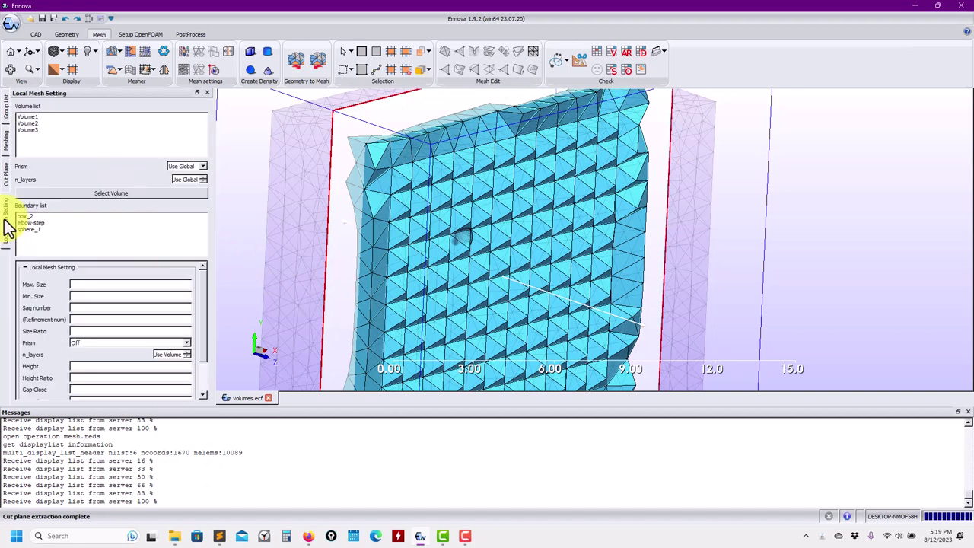
Hide Volume1 in the cut plane group so only the sphere and elbow volumes remain cut open.
click(9, 174)
click(7, 155)
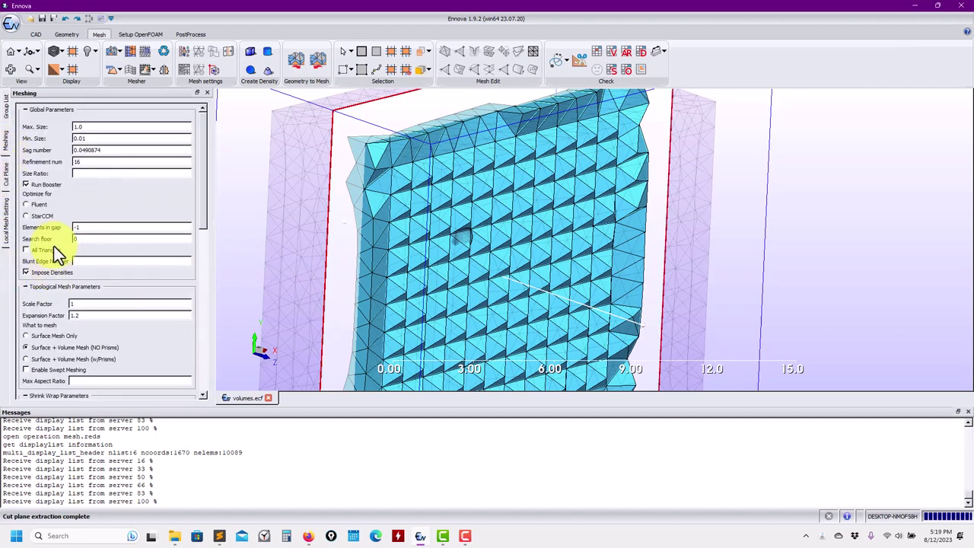
click(6, 108)
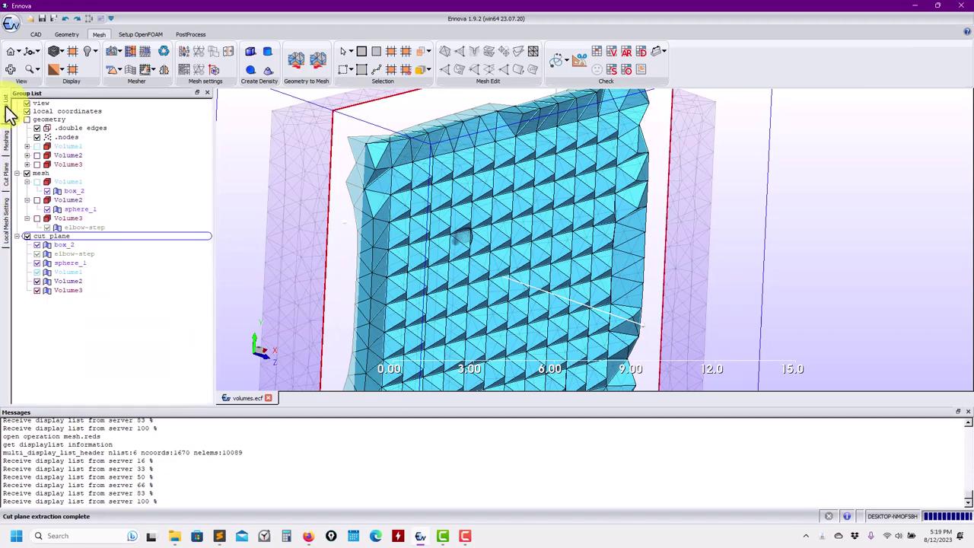
click(36, 272)
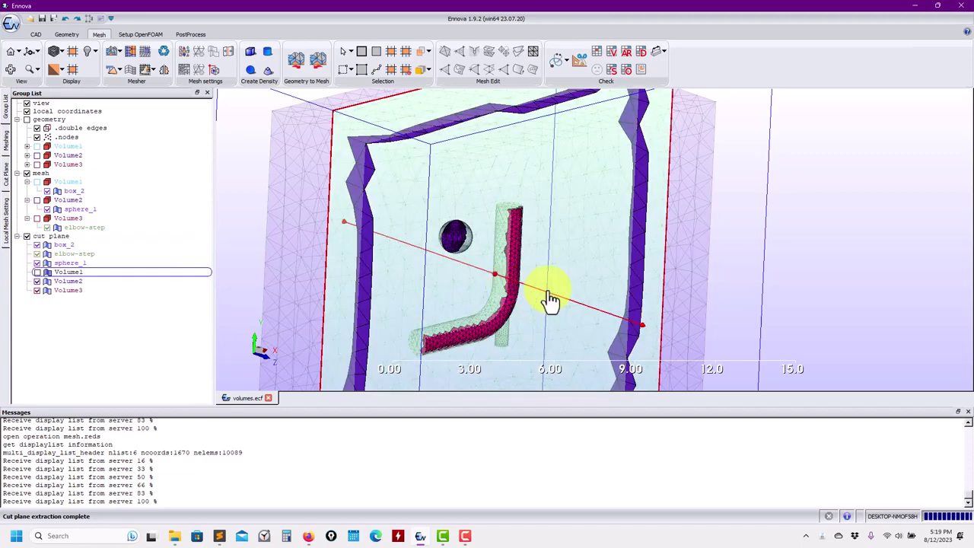
Turn off all cut plane drawing aids, and switch the translucent display off and back on.
click(7, 183)
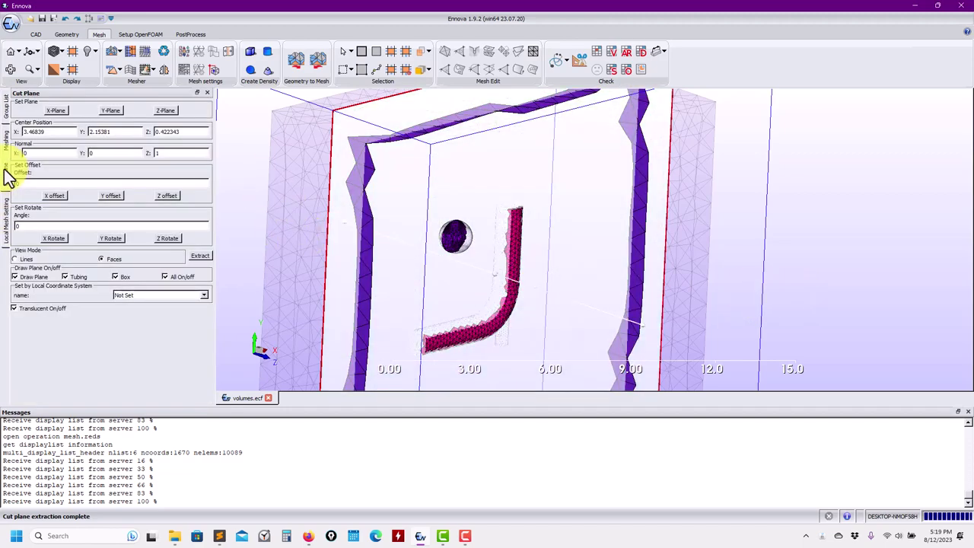
click(167, 276)
click(41, 307)
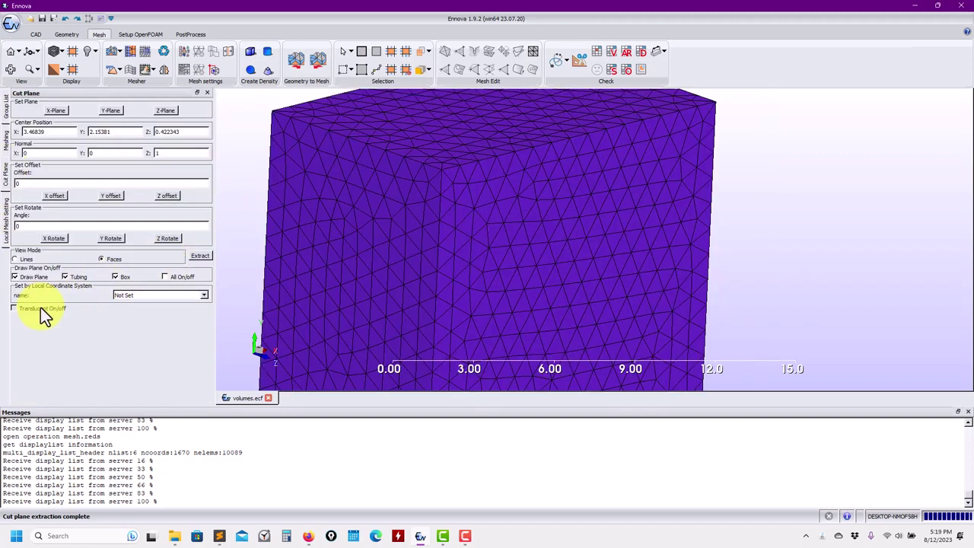
click(41, 308)
Examine the cut volume meshes inside the sphere and the elbow from close up and at an angle.
click(7, 109)
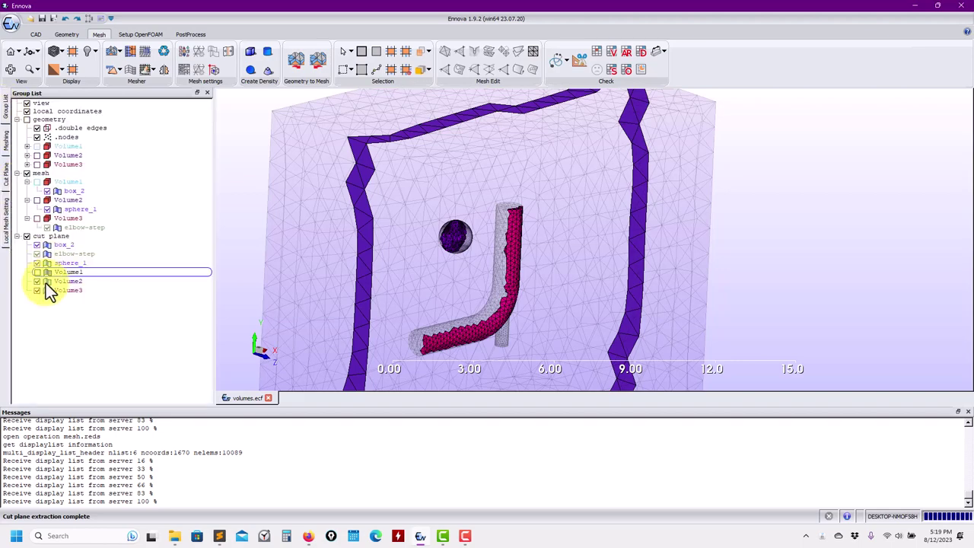
scroll(486, 301, up, 10)
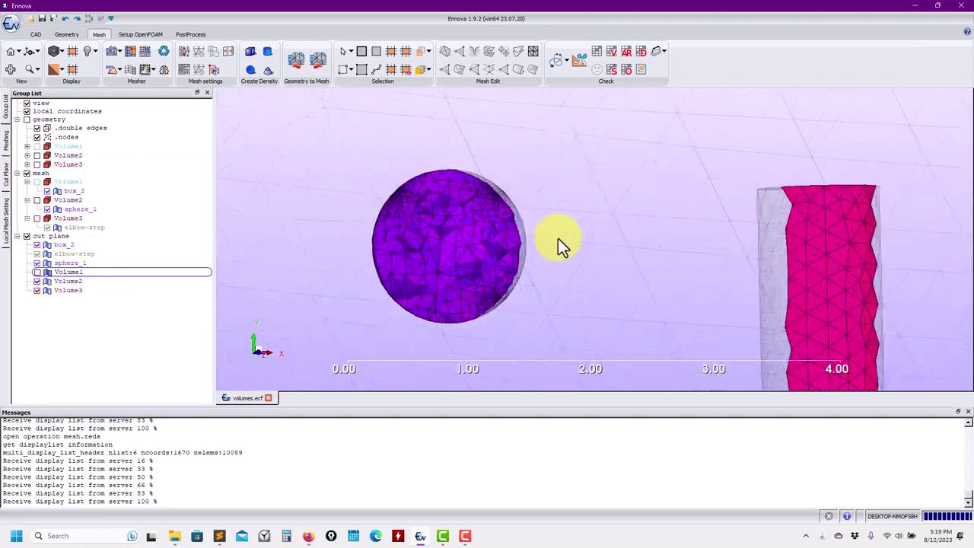
scroll(508, 204, down, 8)
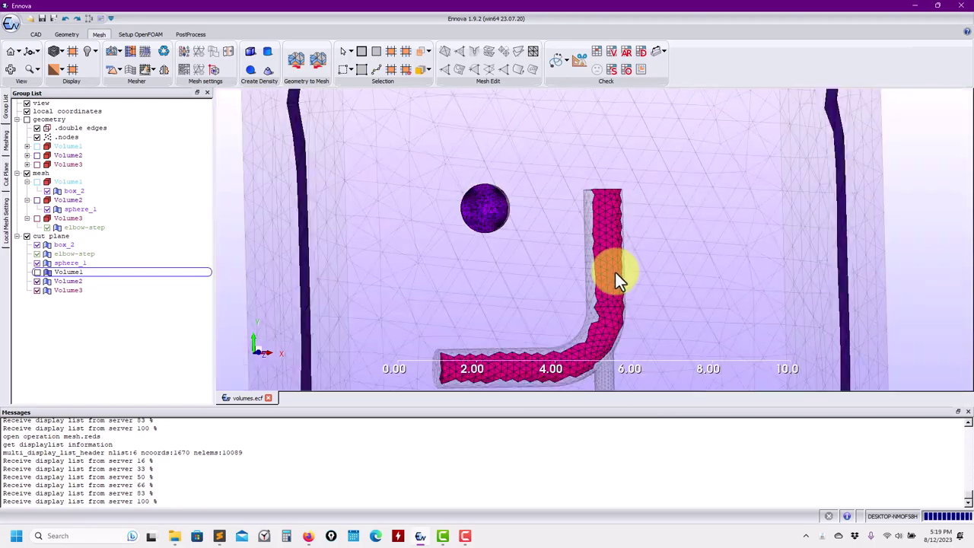
drag(626, 346, 547, 271)
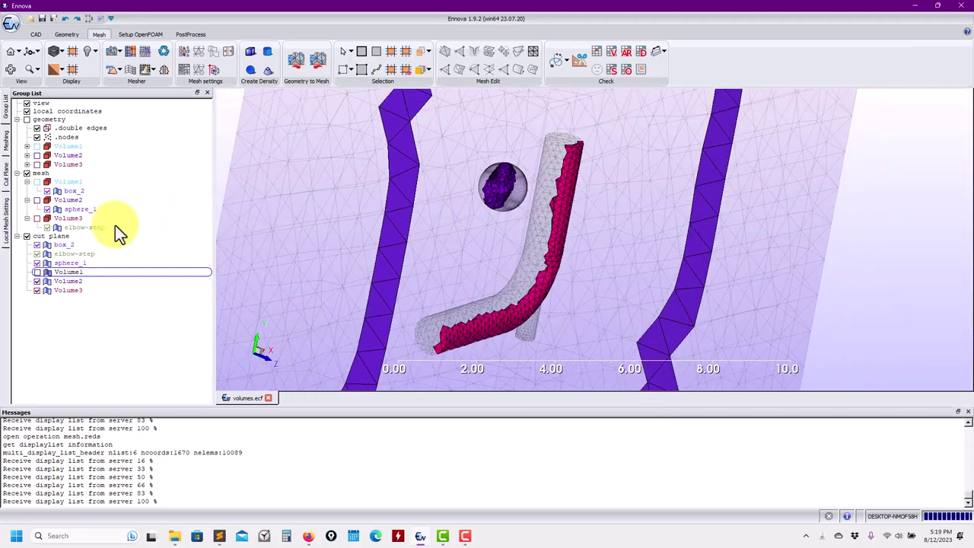
Show Volume1 in the cut plane group again and examine its cut mesh across the box and around the sphere.
click(37, 273)
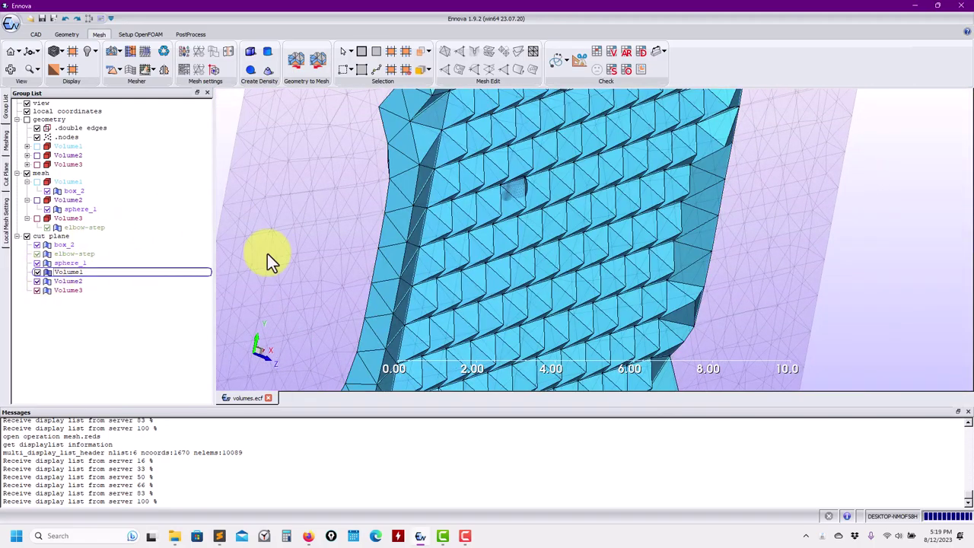
drag(267, 253, 370, 229)
scroll(544, 202, up, 2)
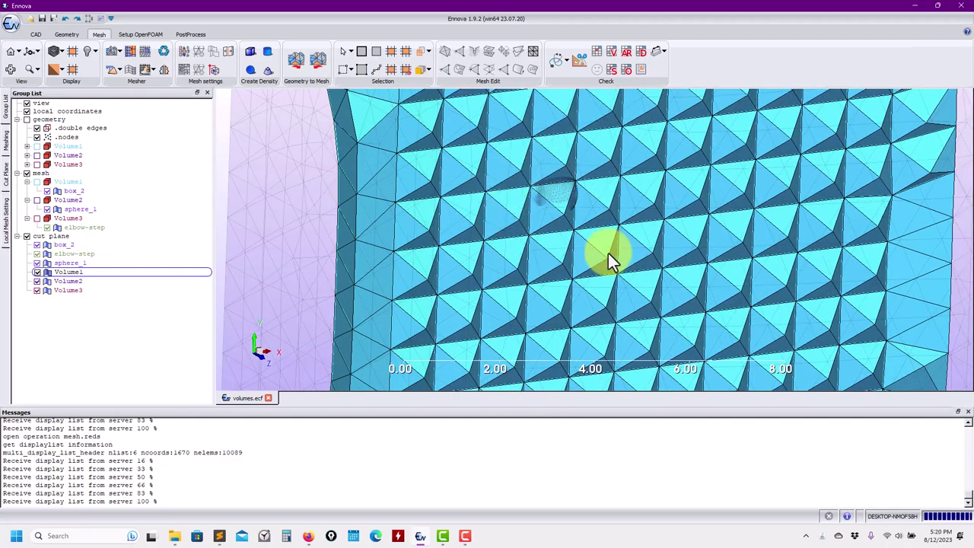
drag(526, 222, 563, 245)
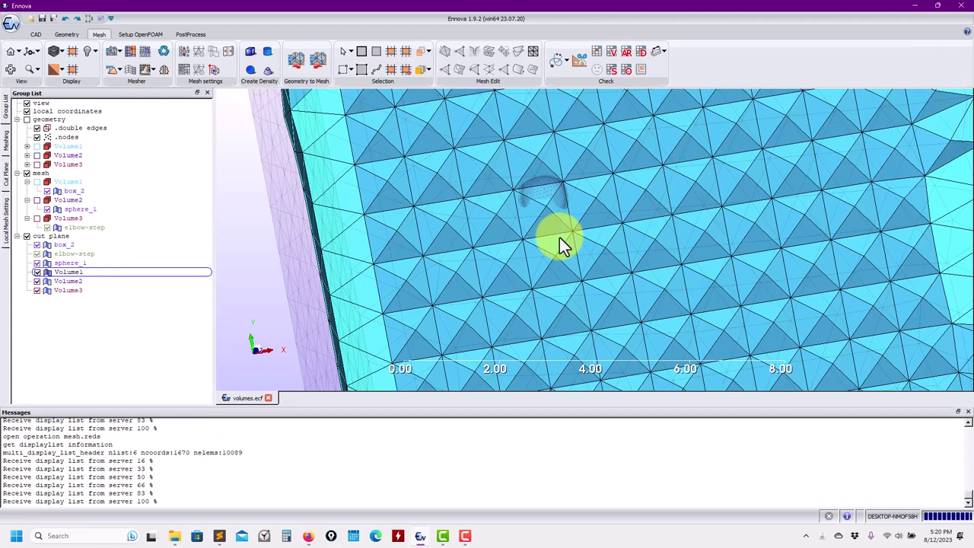
scroll(564, 245, up, 10)
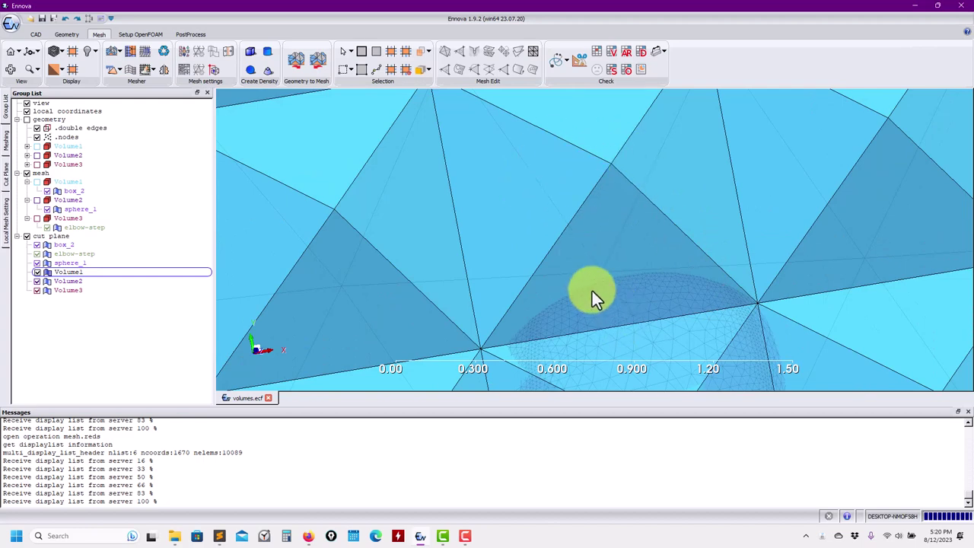
scroll(598, 283, down, 6)
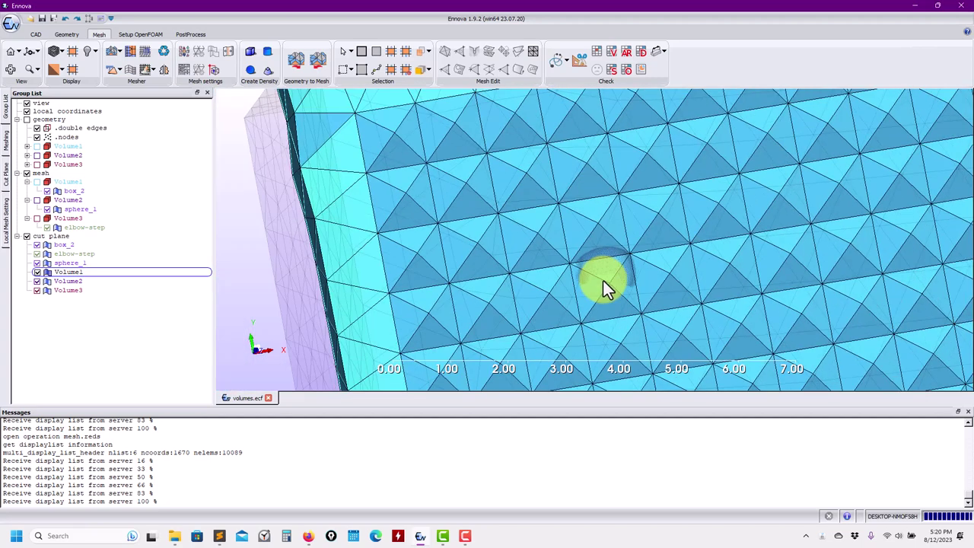
Hide Volume1, Volume2 and Volume3 in the cut plane group and inspect the remaining cut surface meshes.
click(36, 291)
click(36, 290)
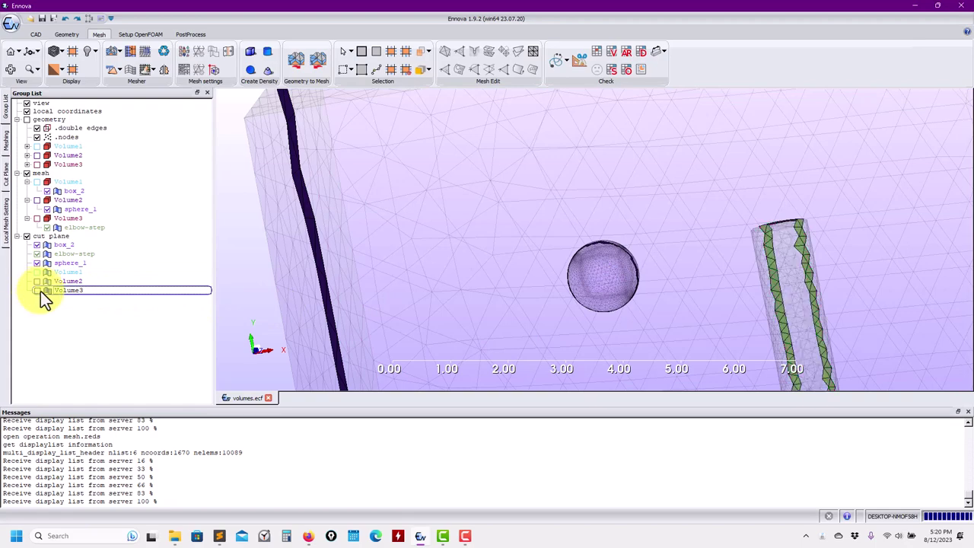
scroll(473, 297, down, 5)
drag(474, 297, 642, 253)
scroll(642, 254, up, 3)
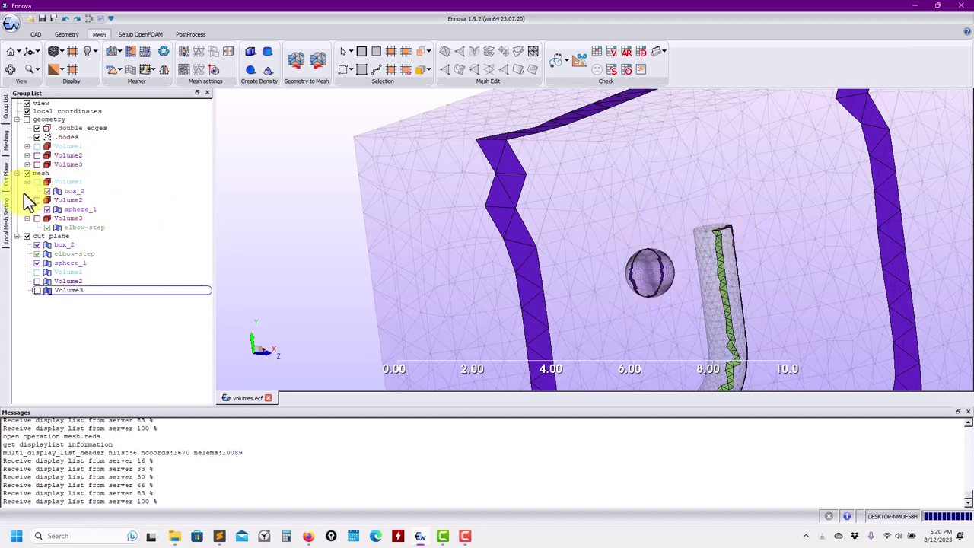
Delete the entire mesh from the group list and confirm the deletion.
click(39, 175)
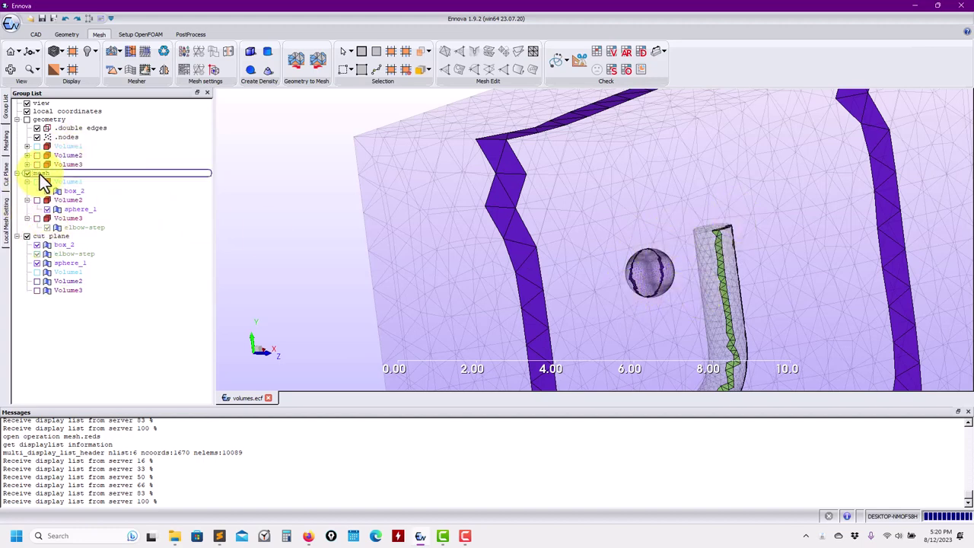
right_click(39, 175)
click(66, 179)
click(466, 277)
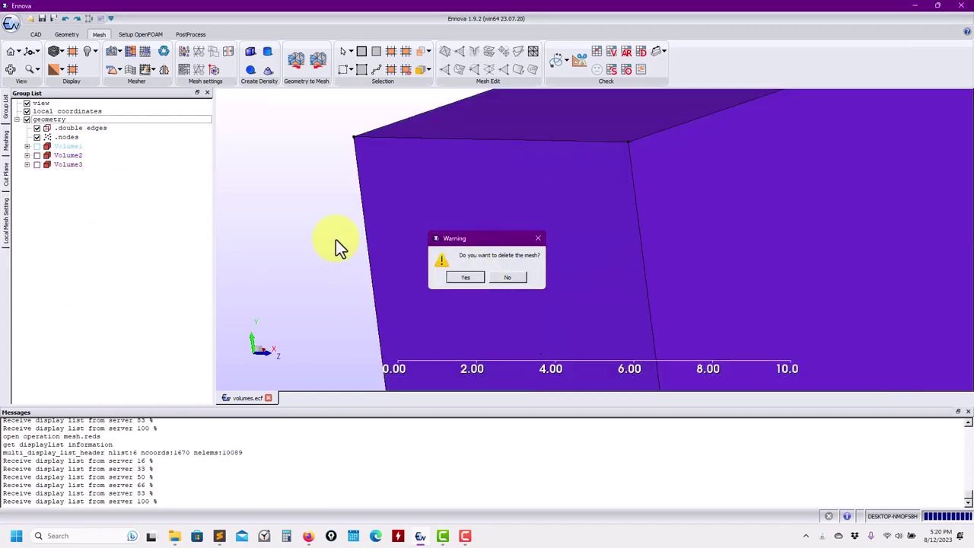
Remove the existing geometry volumes with Delete Volumes (flatten), leaving the box, elbow and sphere groups.
click(68, 35)
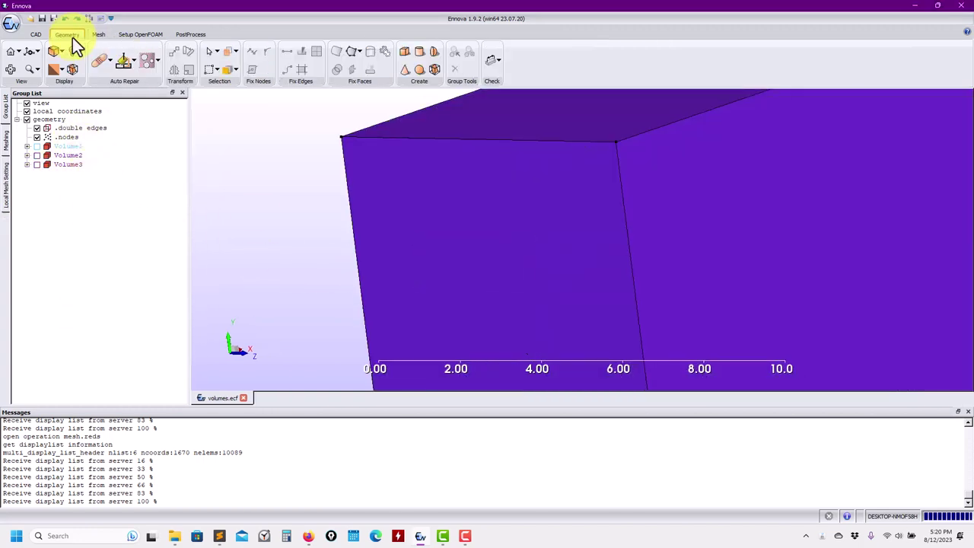
click(132, 61)
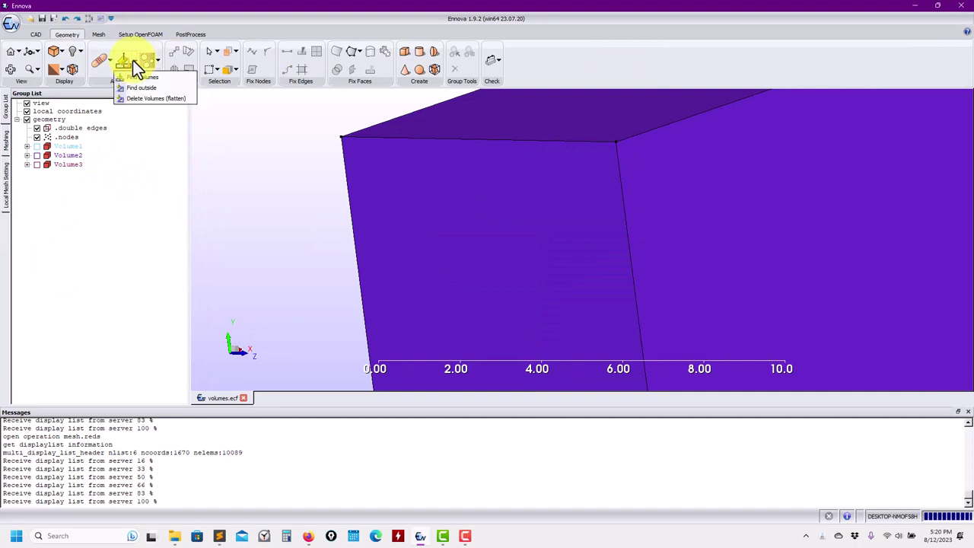
click(143, 99)
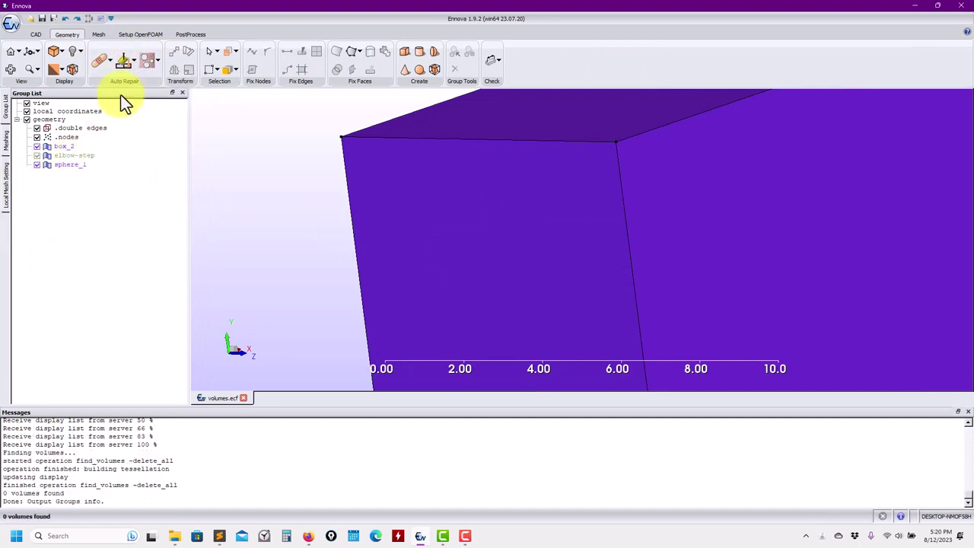
Run Find volumes on the geometry and expand Volume1, Volume2 and Volume3 to list their boundary groups.
click(135, 61)
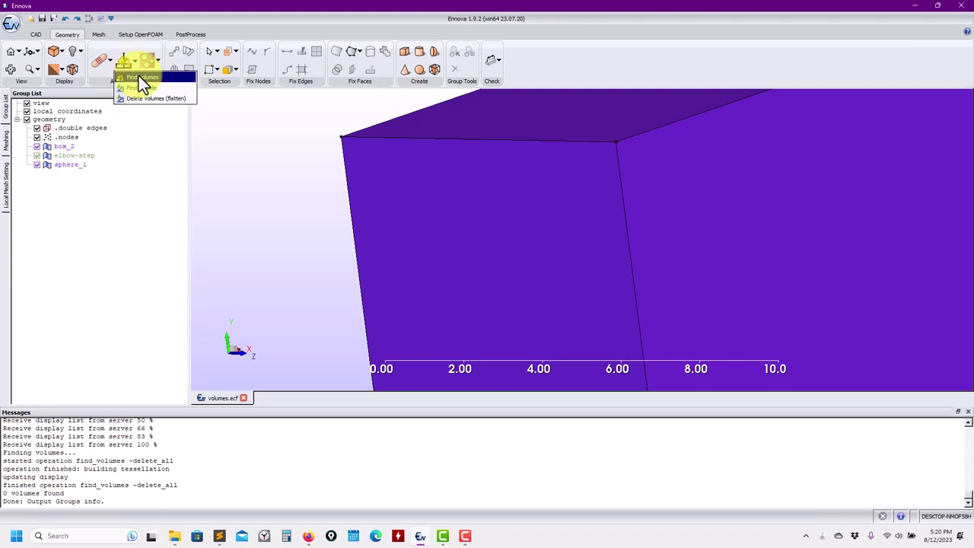
click(138, 76)
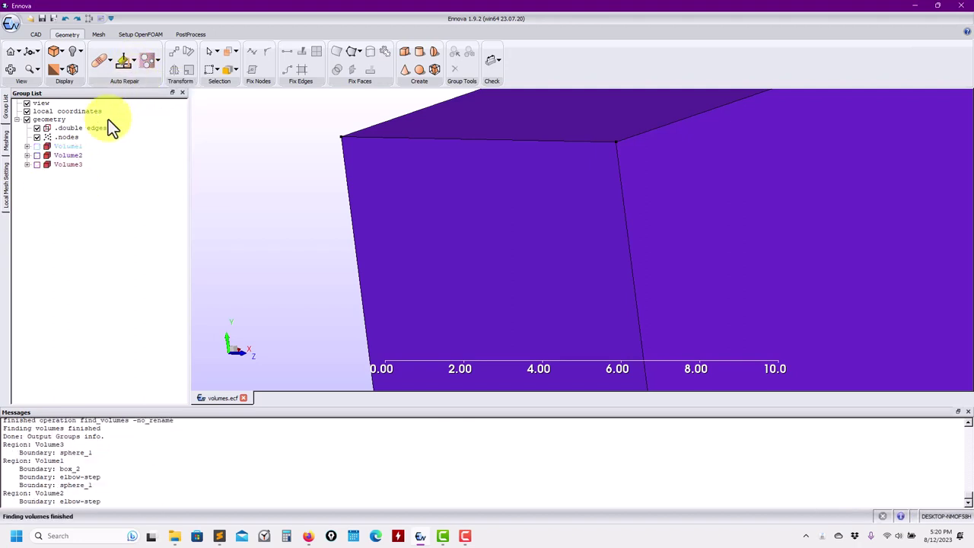
click(27, 164)
click(27, 156)
click(26, 146)
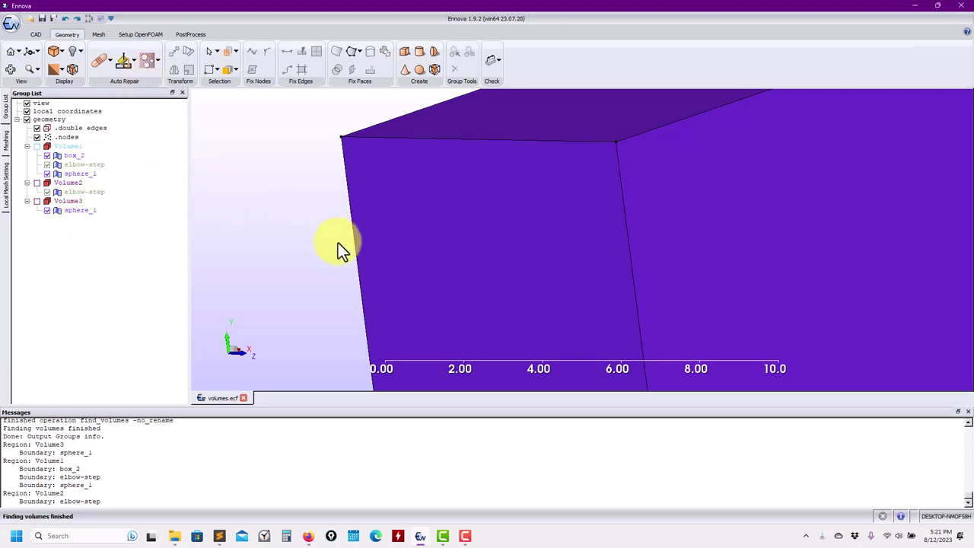
Bring the whole box into view and generate the mesh for the newly found volumes.
scroll(338, 269, down, 3)
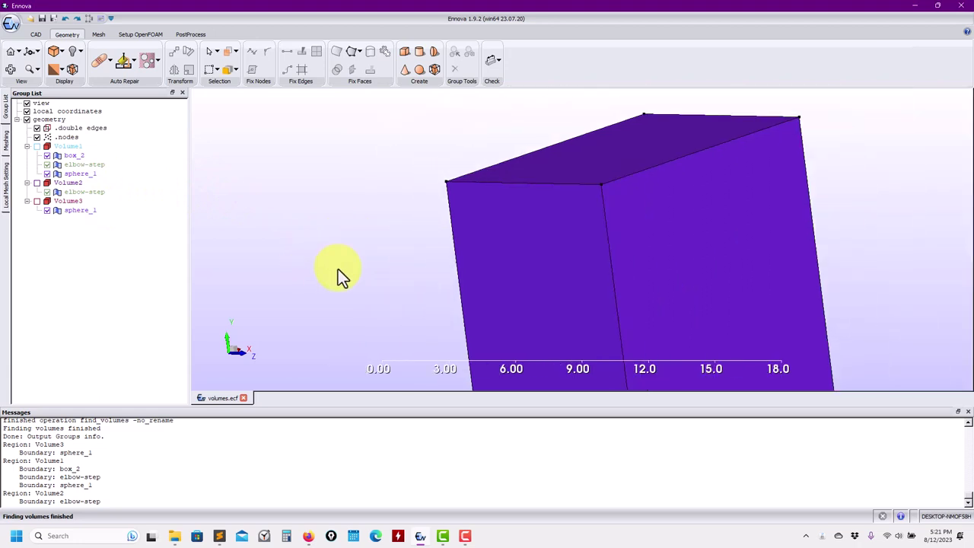
scroll(433, 229, down, 2)
middle_drag(419, 205, 389, 195)
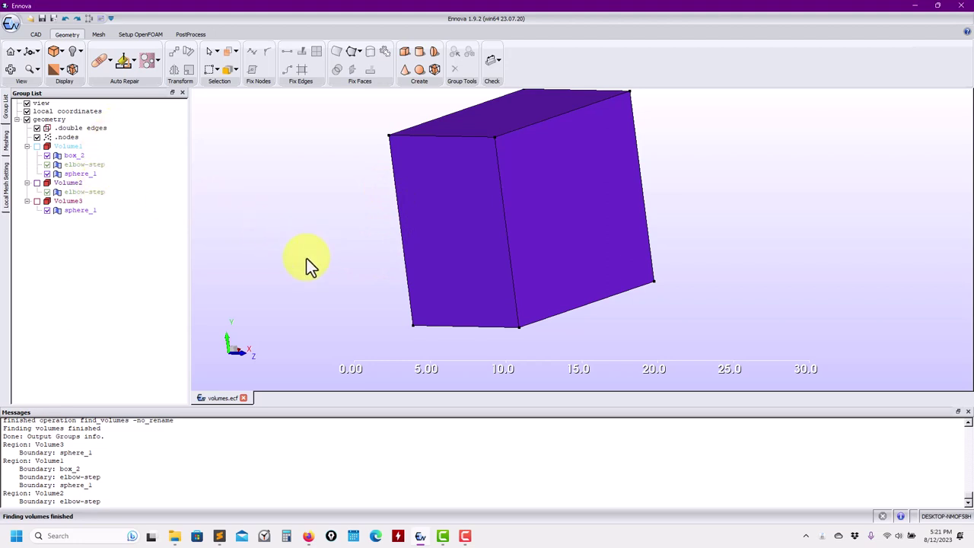
click(99, 34)
click(111, 52)
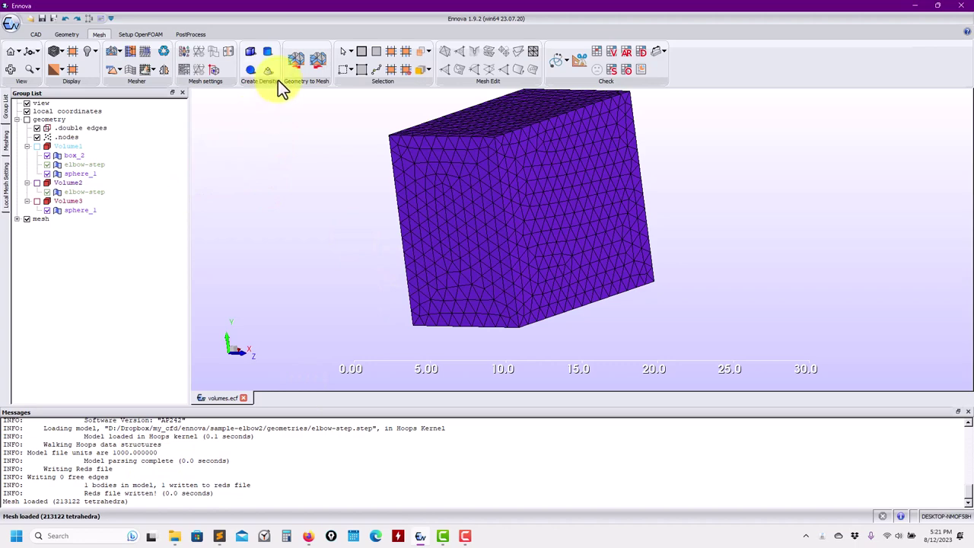
Create a cut plane normal to Z and shift it to about Z 0.236 through the sphere and elbow.
click(576, 63)
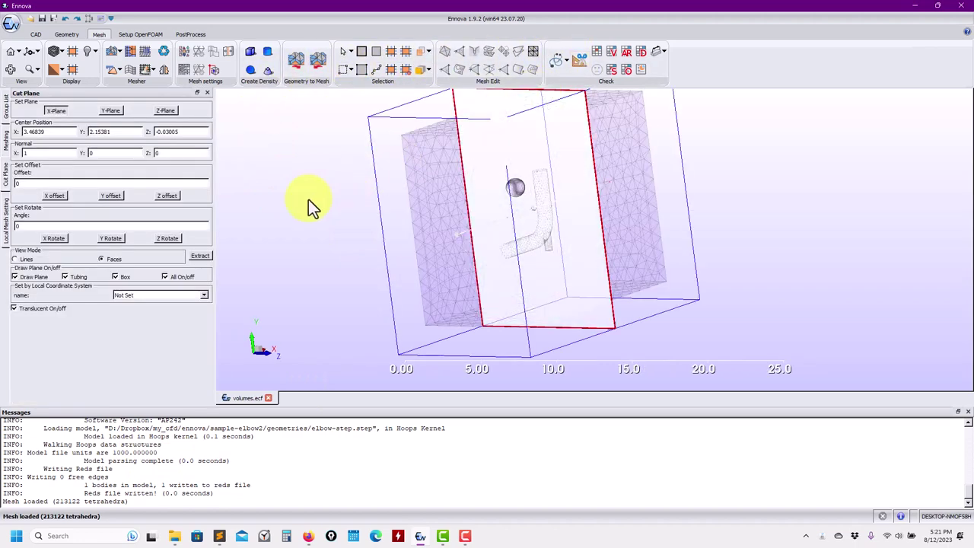
click(166, 112)
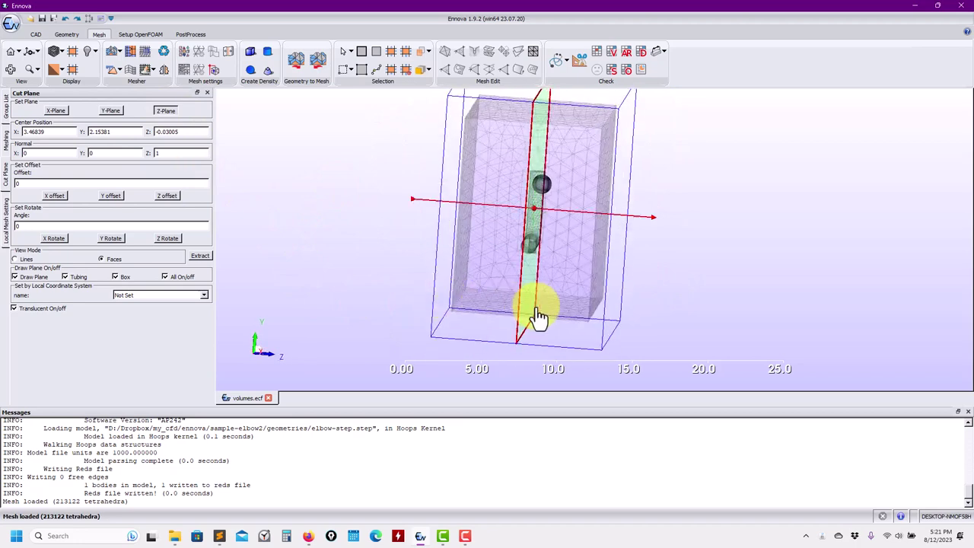
mouse_move(533, 309)
mouse_down()
mouse_move(439, 320)
mouse_move(524, 303)
mouse_up()
Extract the cut mesh, toggle the translucent display off and on, and turn off all cut plane drawing aids.
click(192, 257)
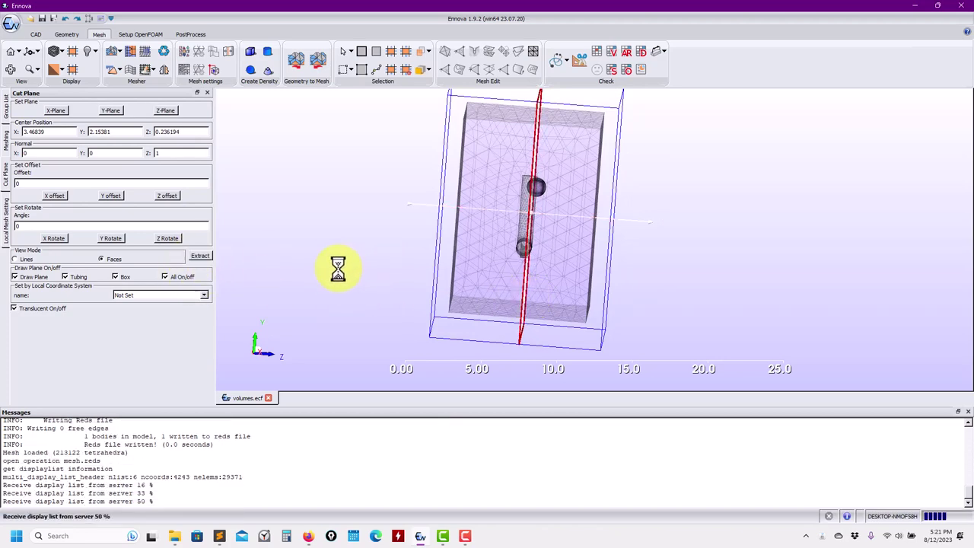
drag(341, 276, 61, 315)
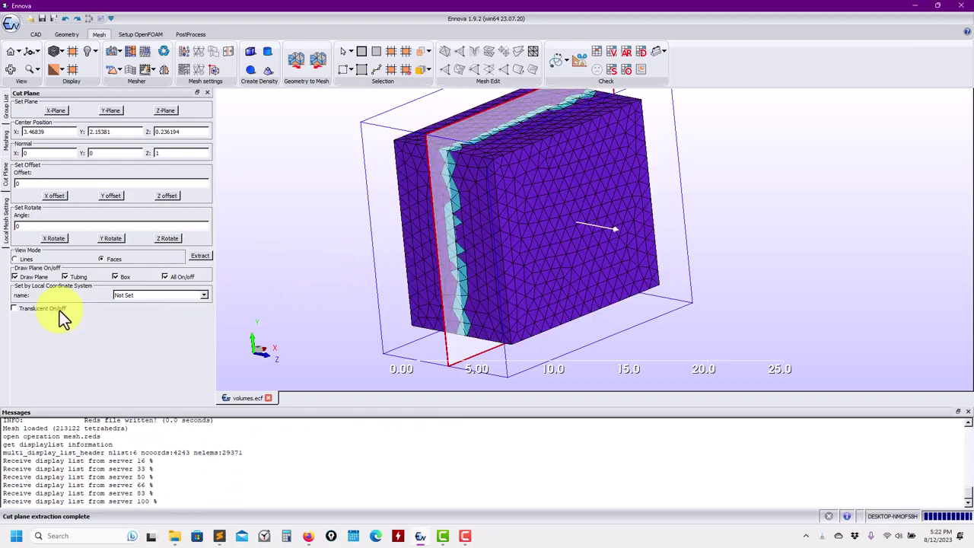
click(171, 277)
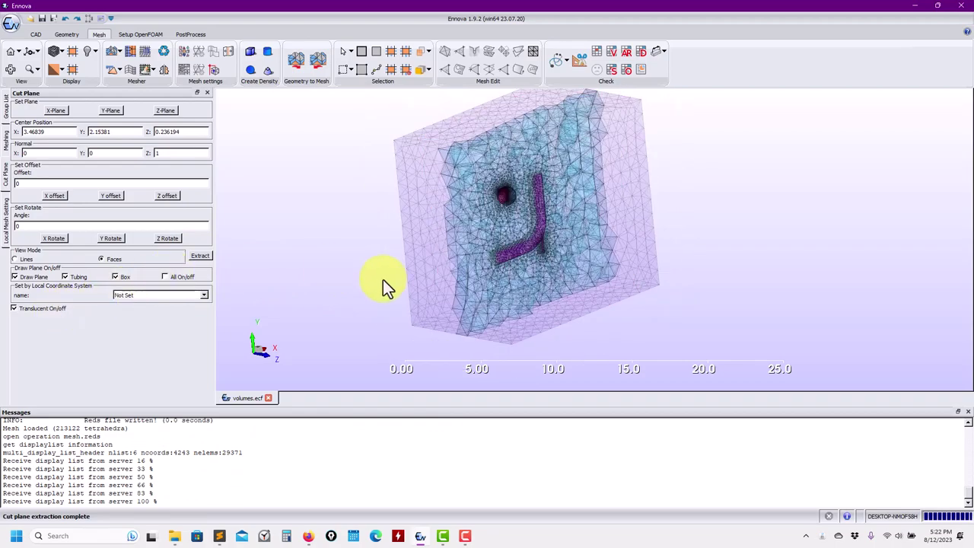
Examine the cut volume mesh around and inside the sphere and elbow, checking the cell size transition into the box.
scroll(484, 214, up, 10)
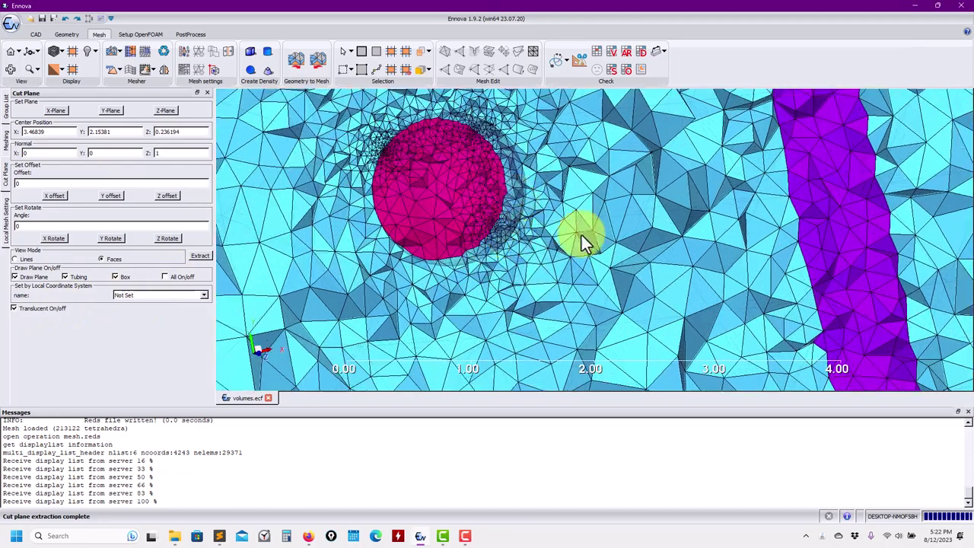
drag(581, 235, 708, 177)
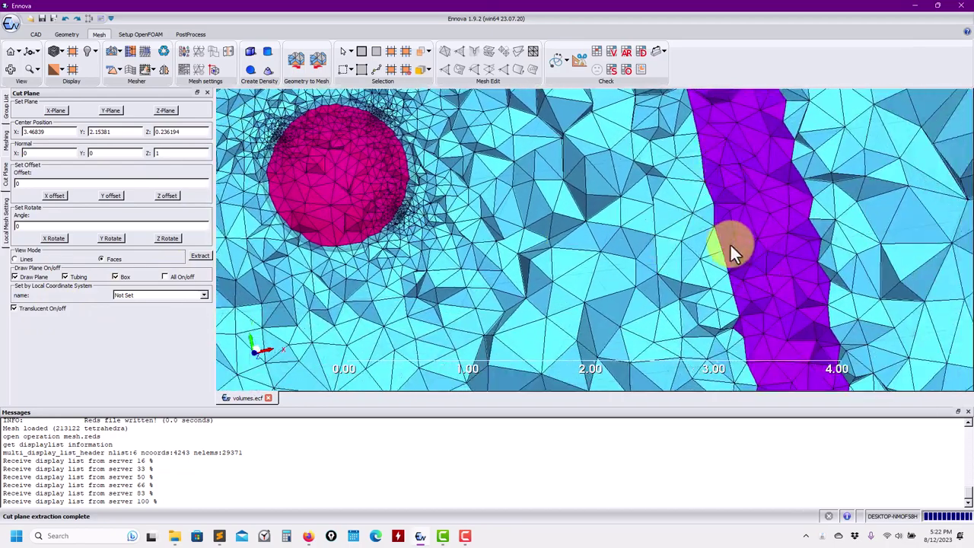
drag(731, 248, 574, 161)
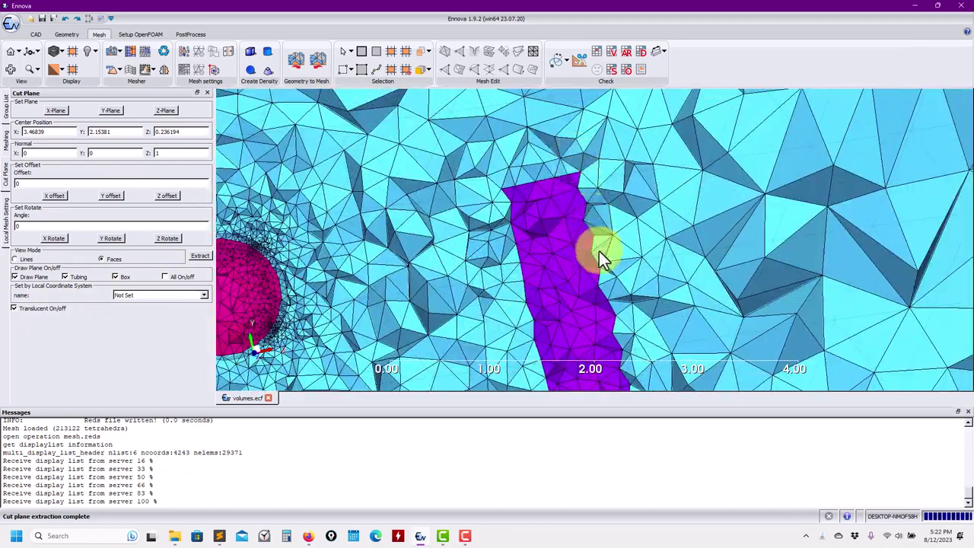
drag(461, 162, 565, 236)
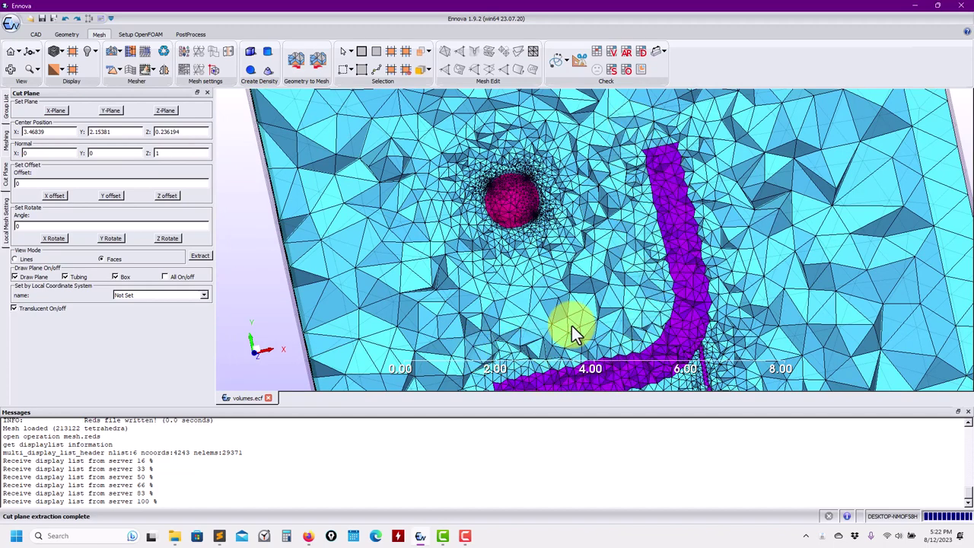
scroll(579, 276, up, 2)
scroll(577, 278, down, 4)
scroll(573, 242, up, 1)
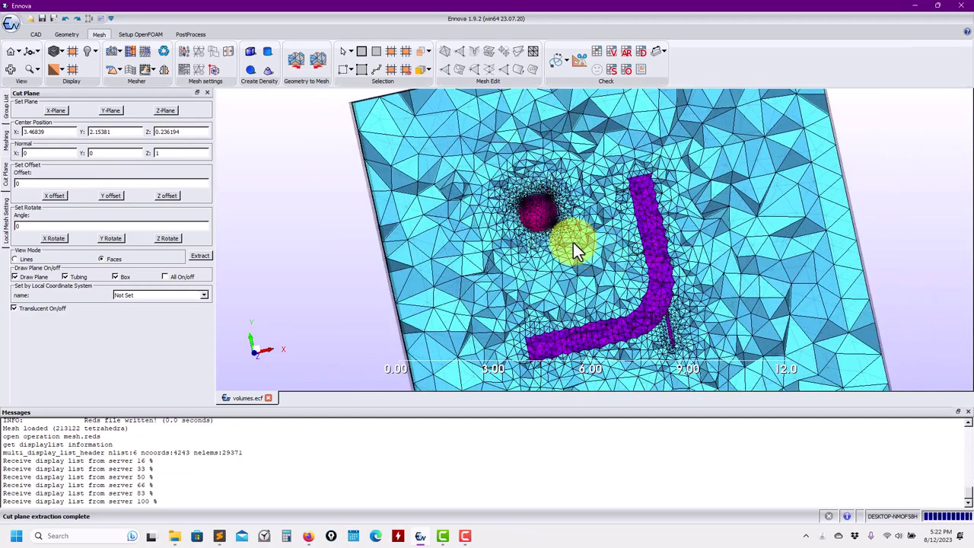
scroll(478, 206, up, 2)
scroll(550, 174, down, 2)
scroll(515, 185, up, 2)
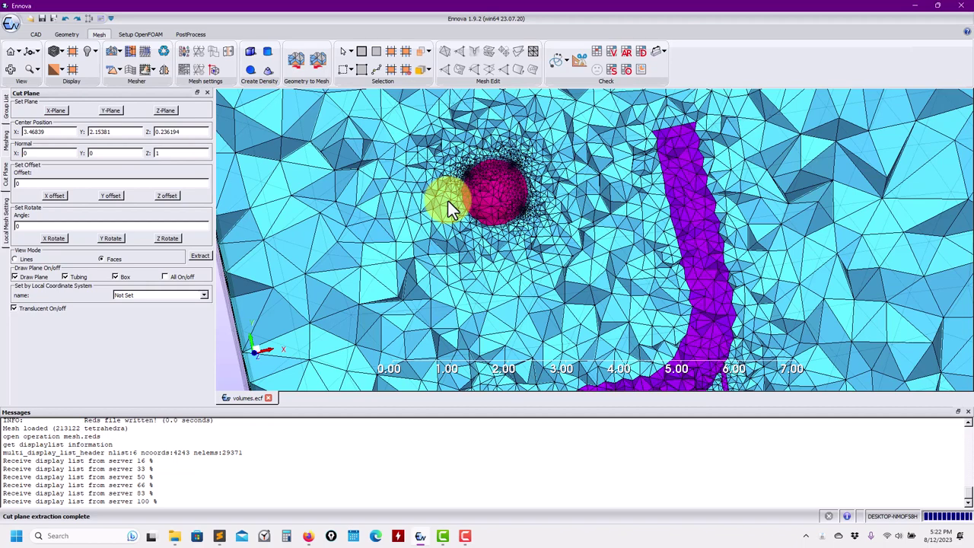
drag(448, 200, 510, 261)
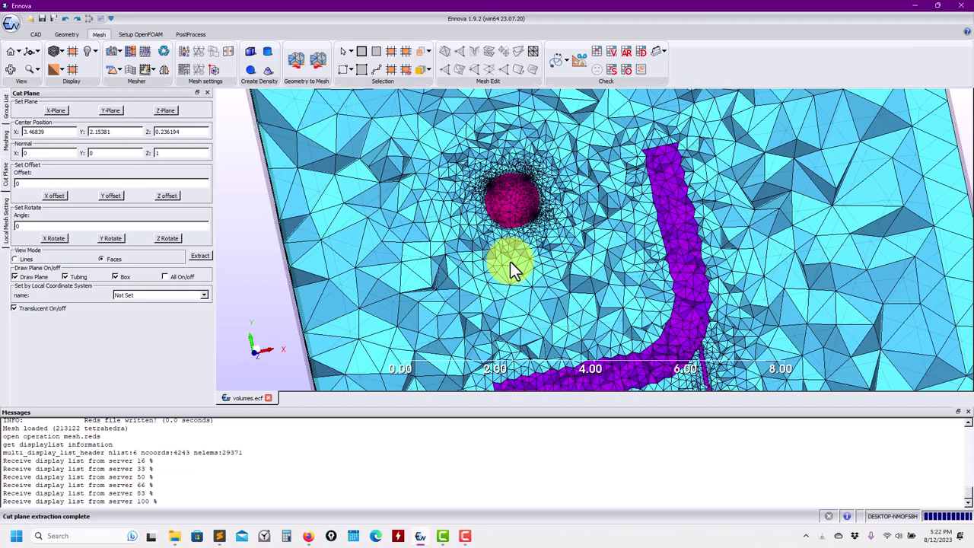
drag(511, 264, 530, 269)
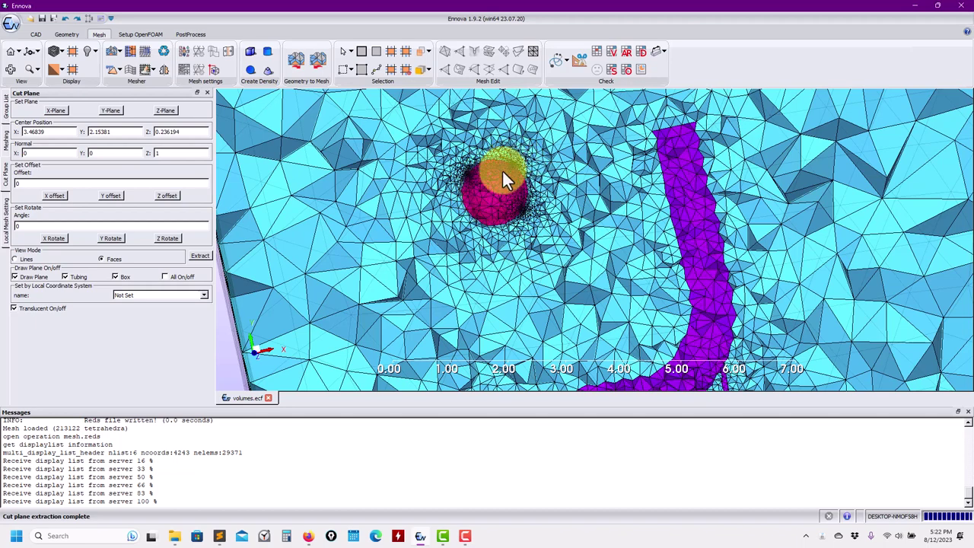
drag(505, 180, 685, 217)
Review the volumes in the group list and identify the sphere_1 group inside Volume3, toggling it off and on.
click(7, 131)
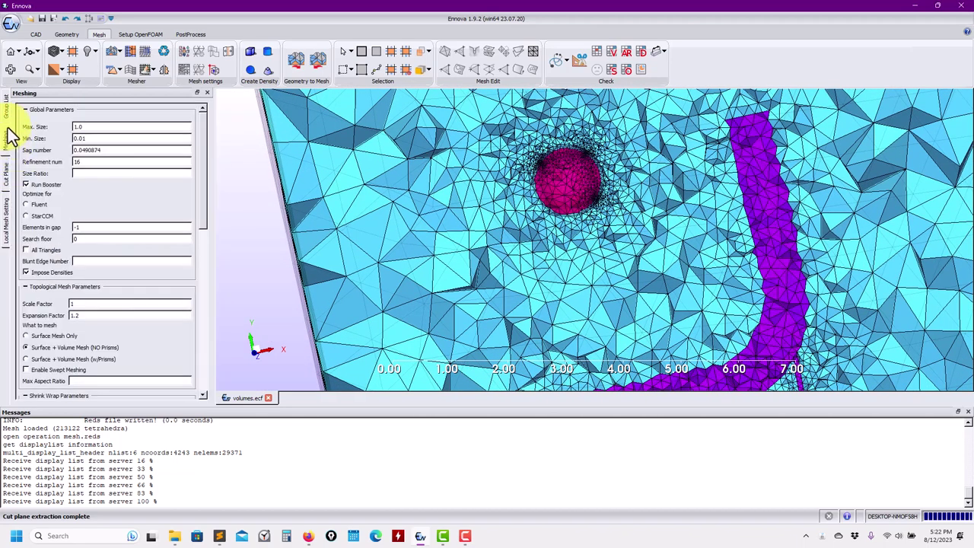
click(6, 114)
click(43, 222)
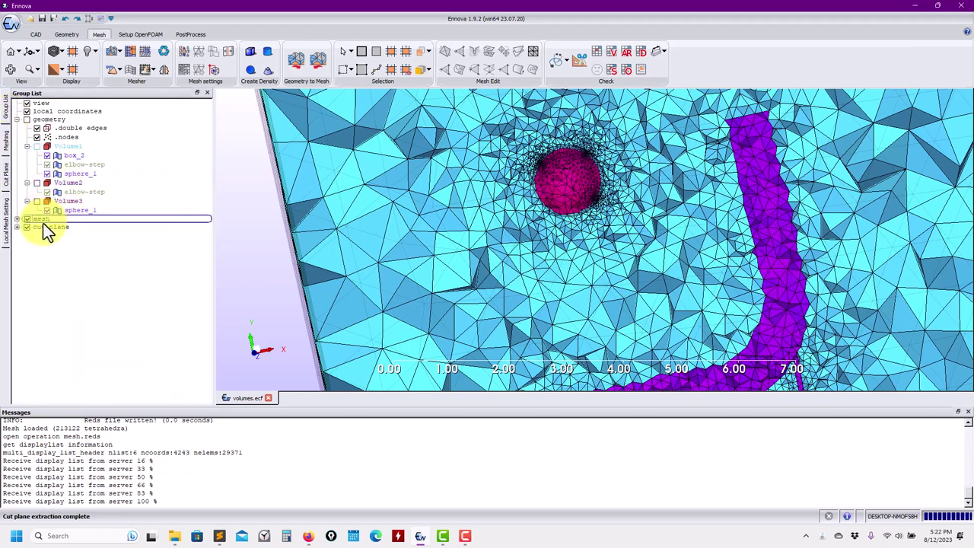
right_click(45, 231)
click(22, 303)
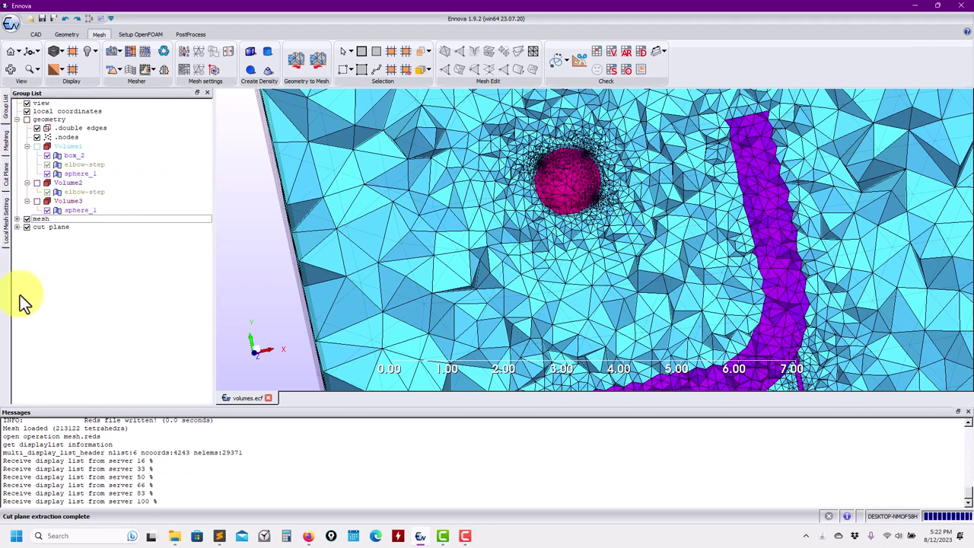
click(53, 201)
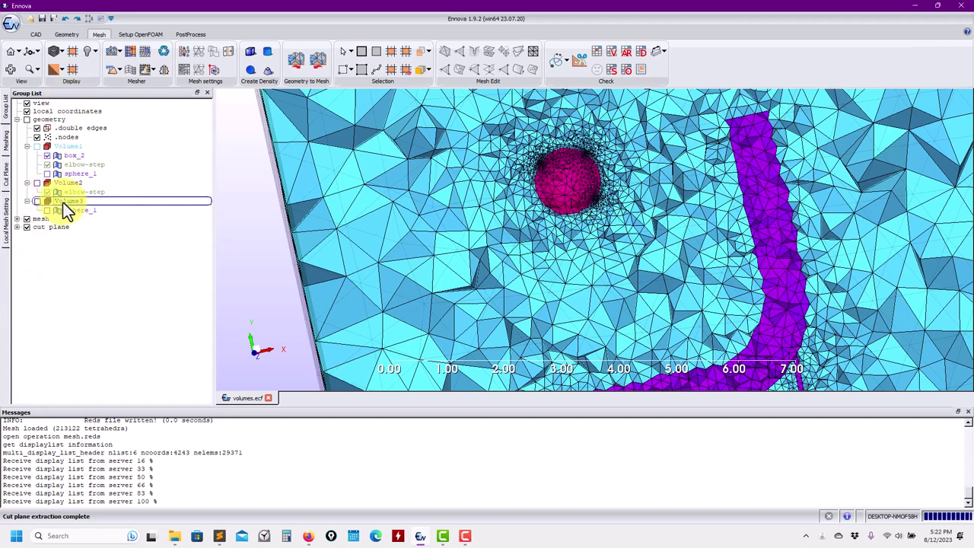
right_click(66, 212)
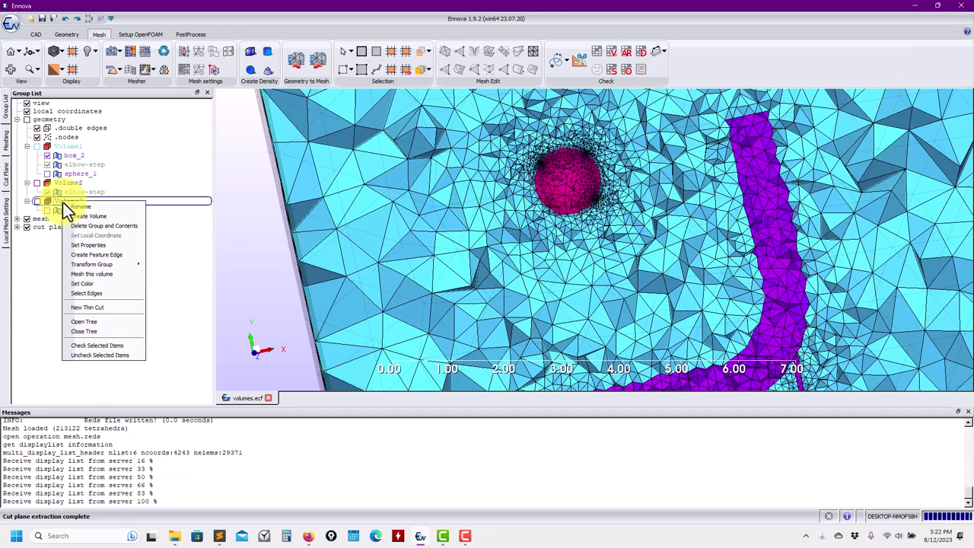
click(48, 212)
click(54, 212)
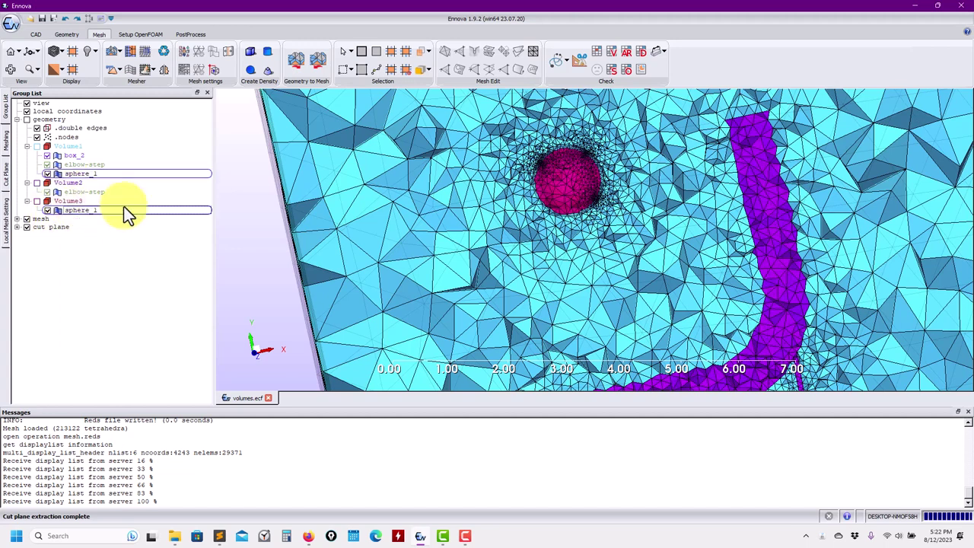
click(546, 158)
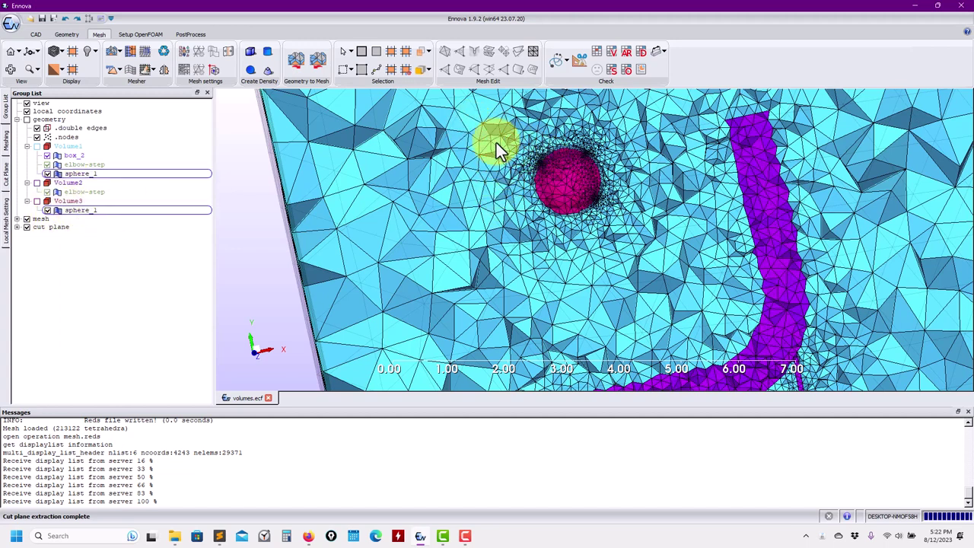
Delete Volume3 with its contents and regenerate the mesh, clearing the existing one.
right_click(62, 201)
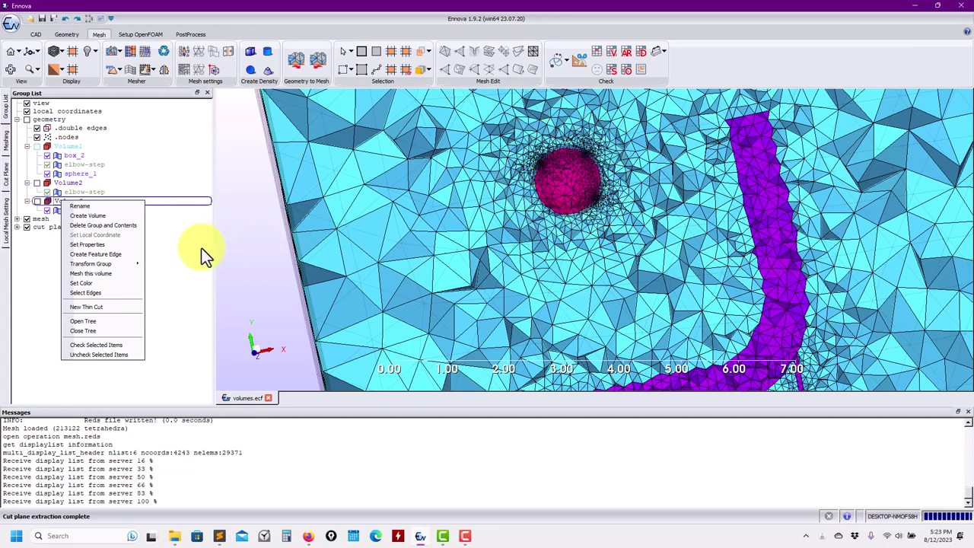
click(101, 225)
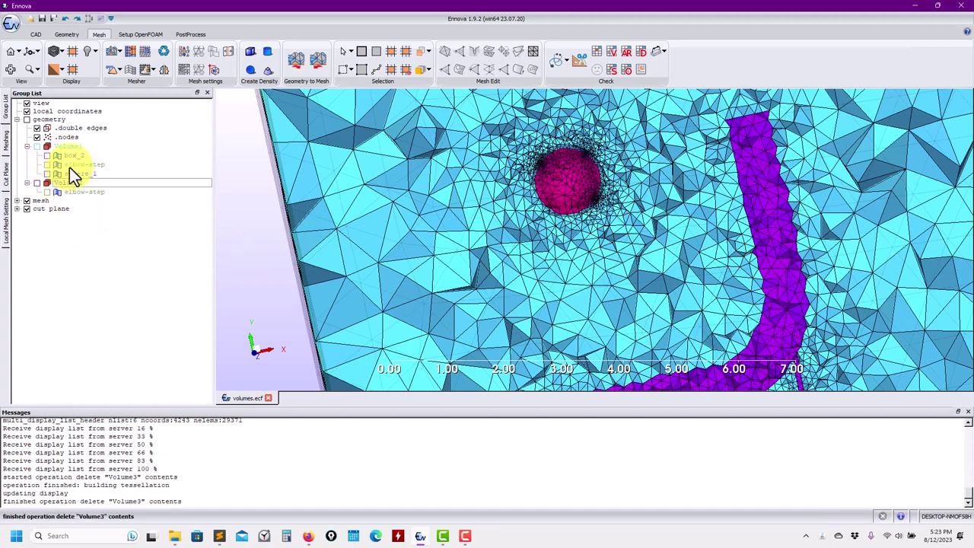
click(111, 50)
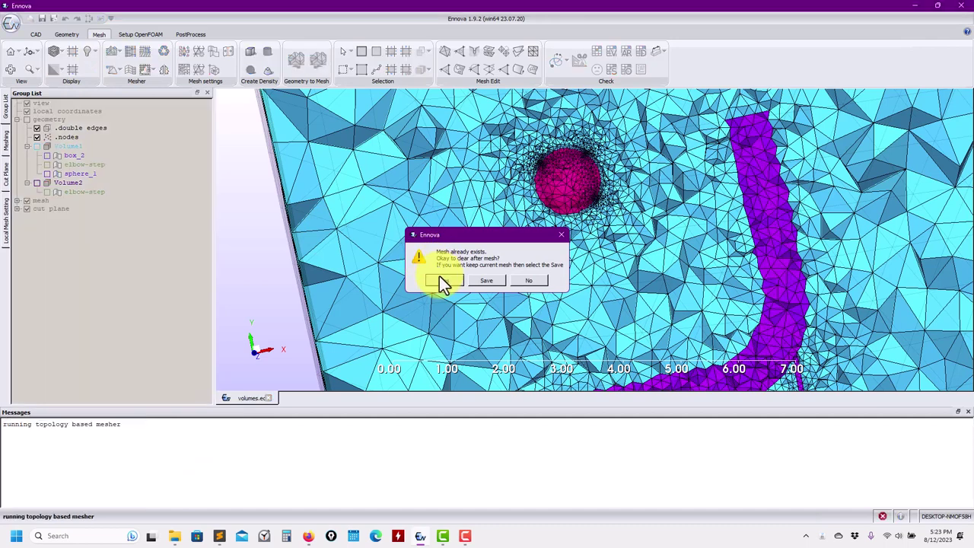
click(442, 280)
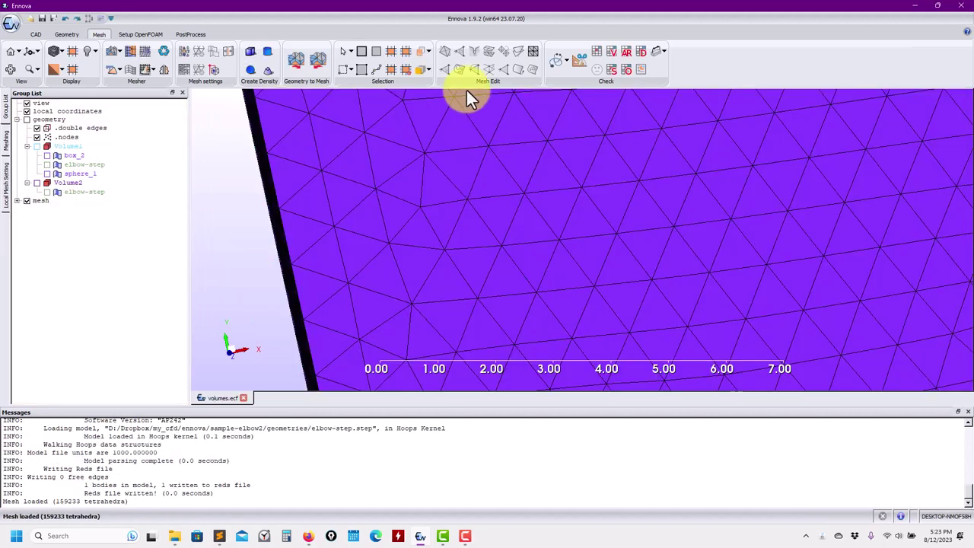
Create a cut plane normal to Z, shift it to about Z 0.31 and extract the cut mesh.
click(578, 61)
click(166, 111)
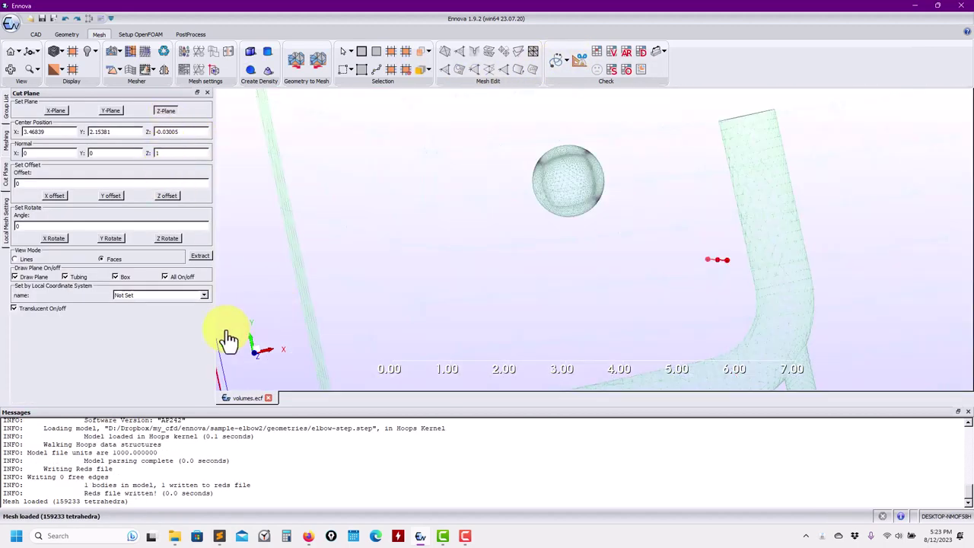
drag(228, 337, 558, 342)
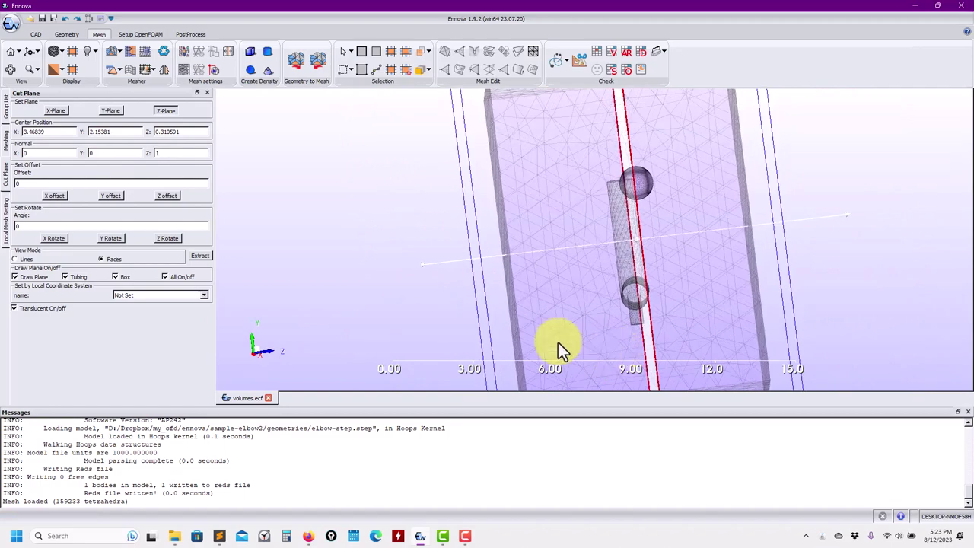
click(201, 257)
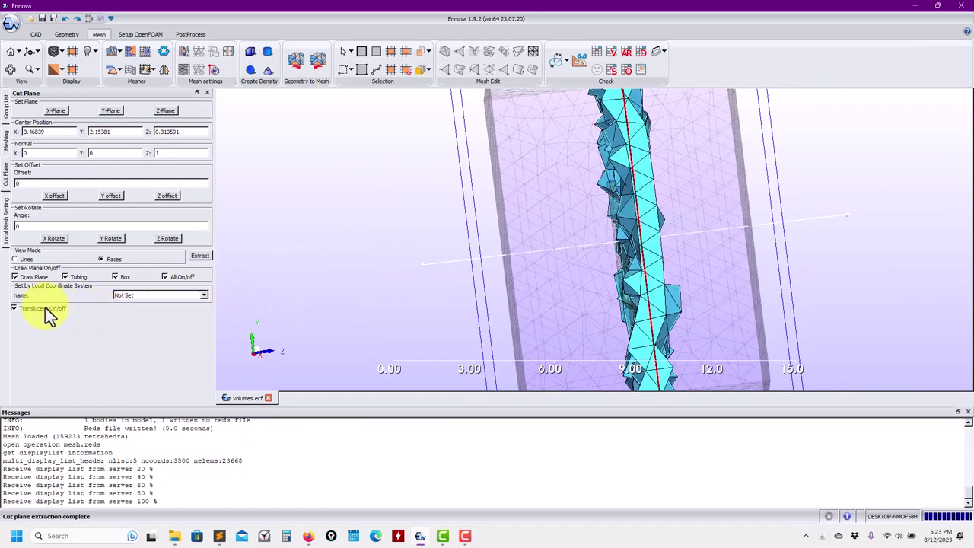
Examine the cut mesh inside and around the sphere and elbow, comparing the meshed and unmeshed regions.
drag(228, 289, 496, 288)
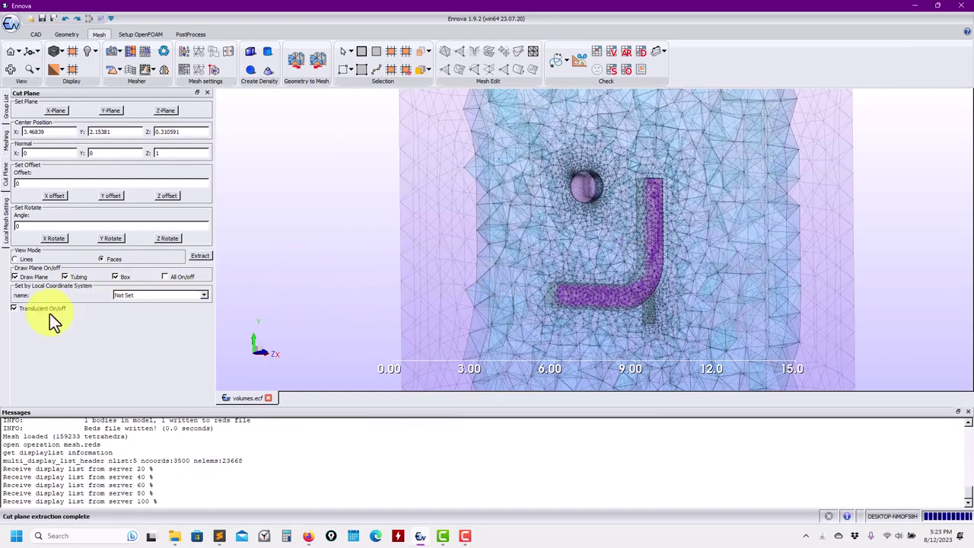
scroll(473, 250, up, 5)
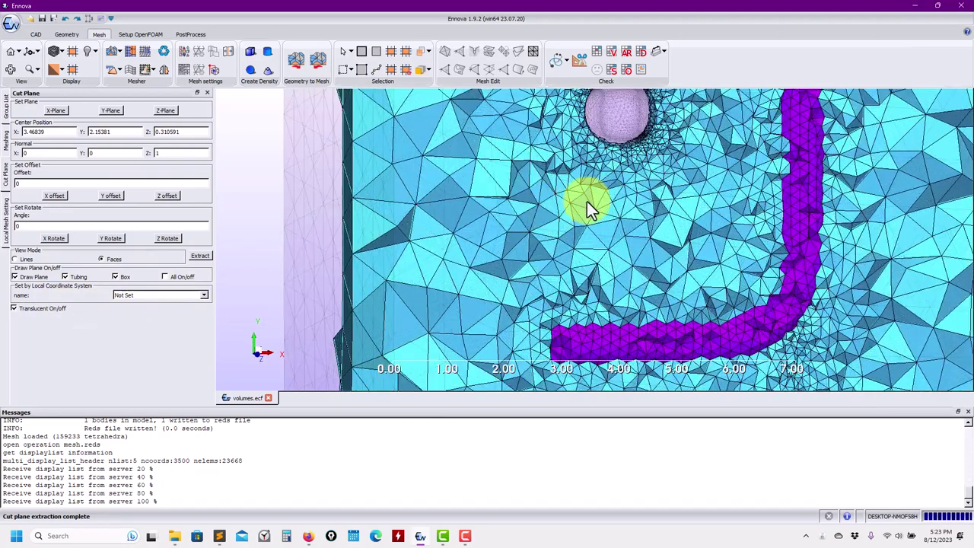
drag(587, 203, 662, 266)
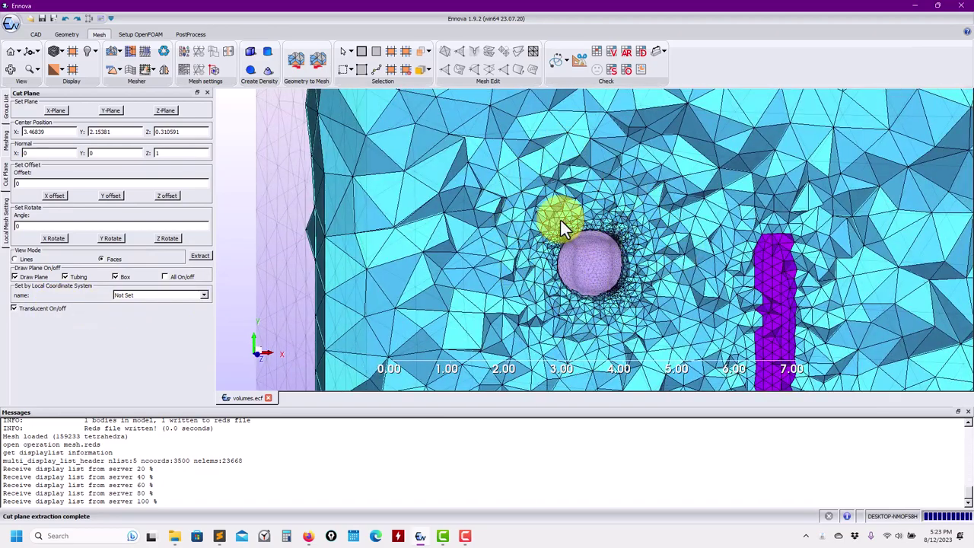
scroll(639, 299, up, 3)
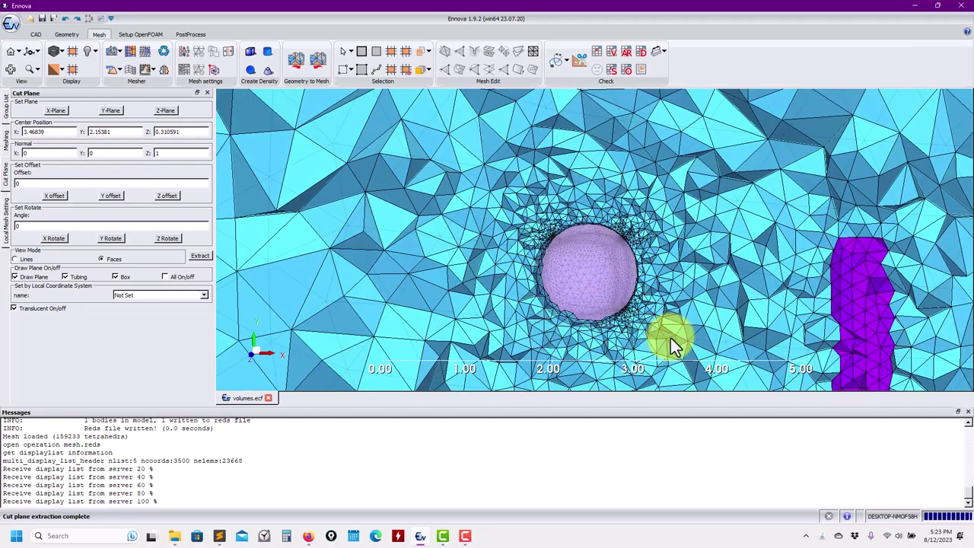
drag(665, 316, 636, 299)
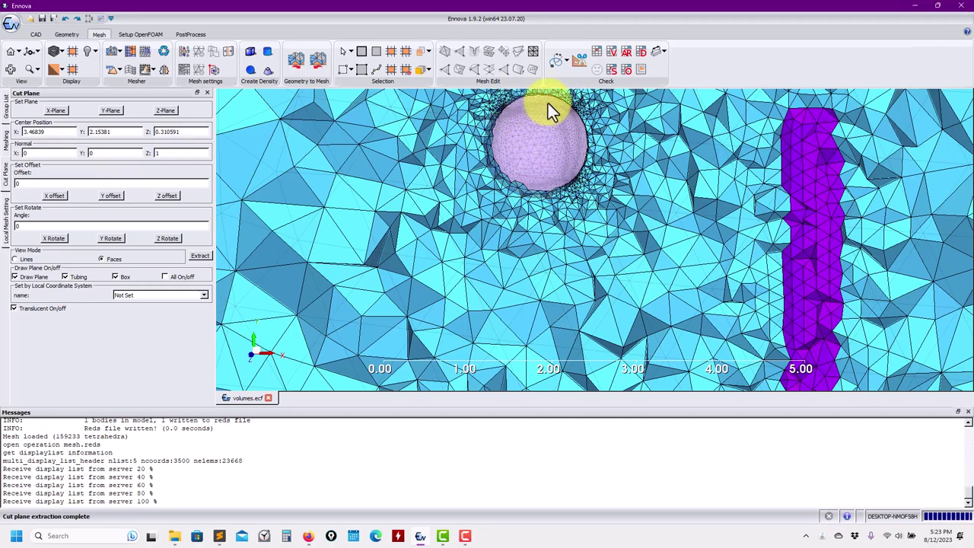
scroll(618, 228, down, 3)
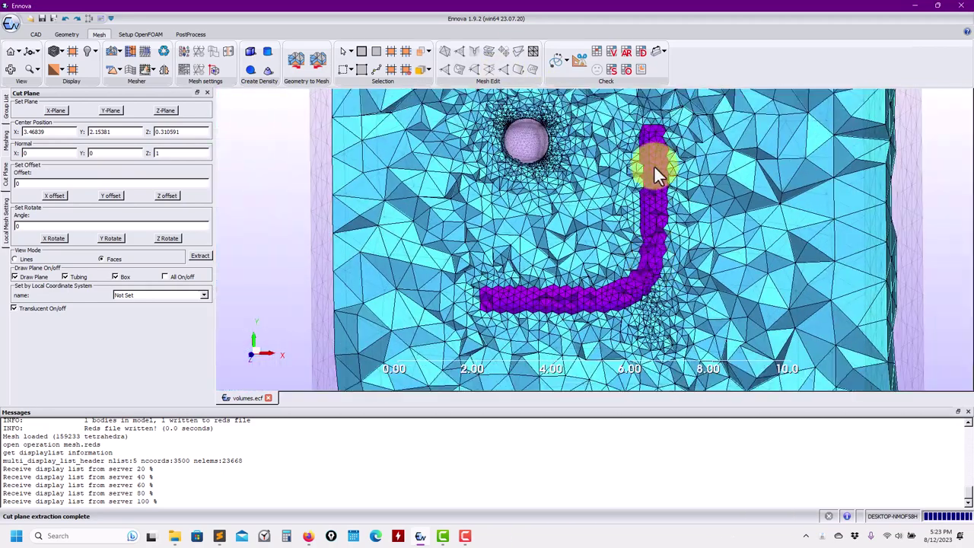
drag(515, 299, 274, 245)
Hide the mesh group and inspect the remaining cut plane mesh around the sphere opening and the elbow.
click(6, 110)
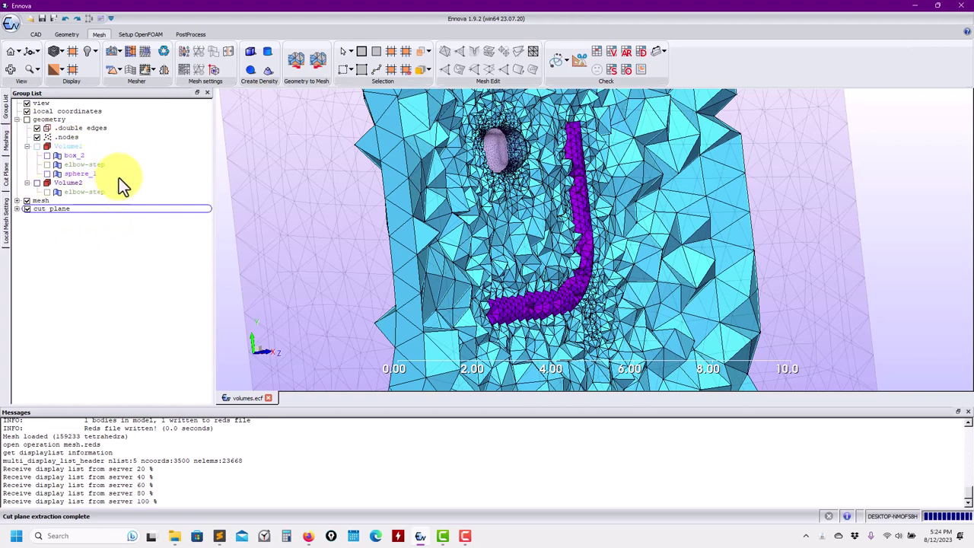
click(66, 35)
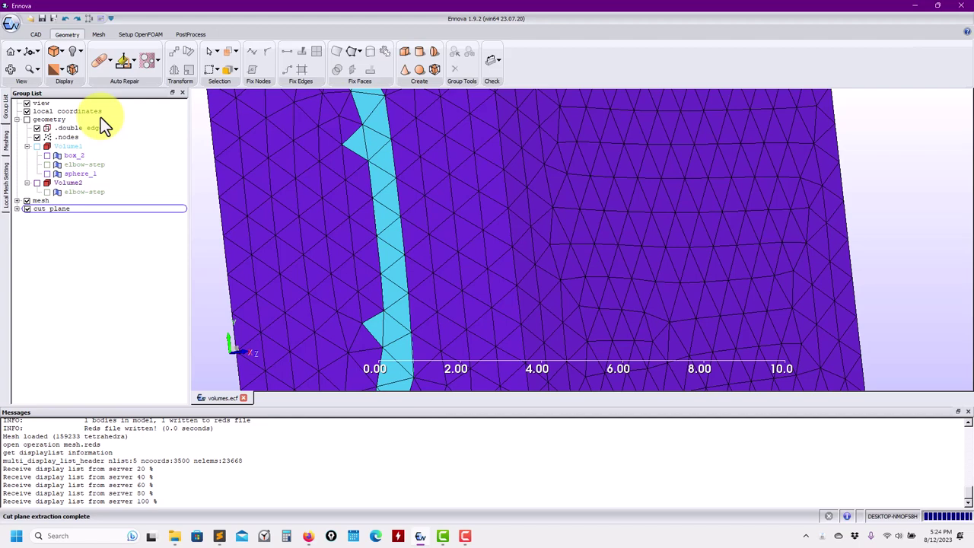
click(25, 206)
drag(513, 216, 440, 220)
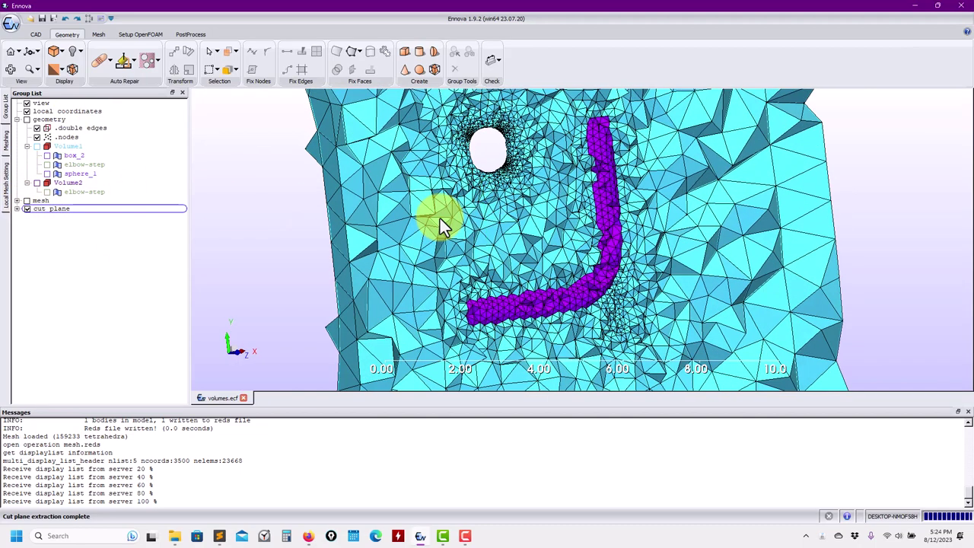
scroll(511, 226, up, 3)
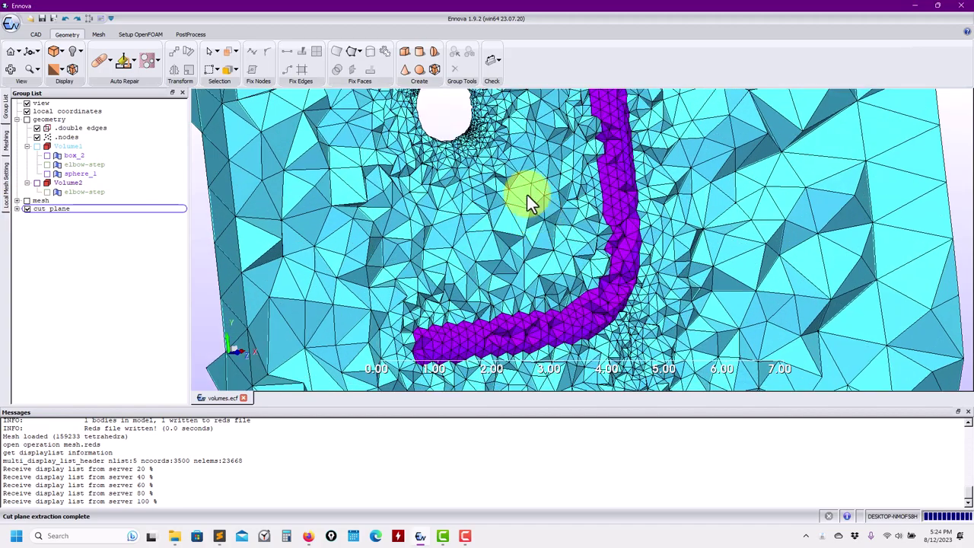
drag(608, 170, 522, 121)
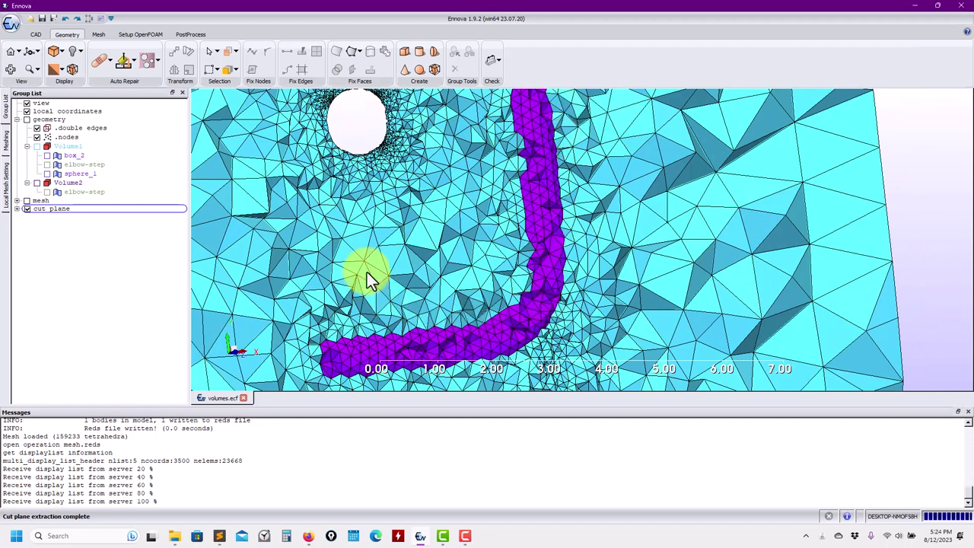
scroll(376, 268, down, 3)
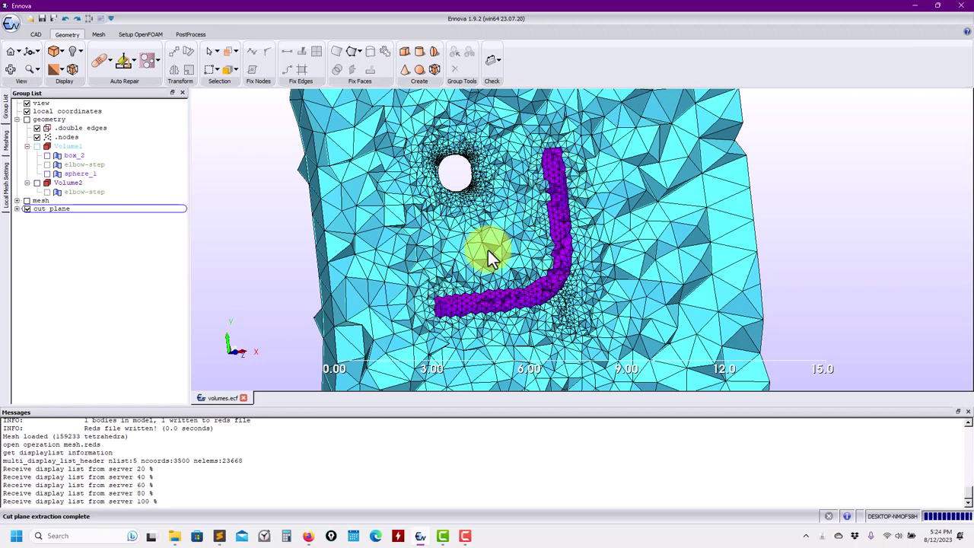
Delete Volume2, which holds the elbow-step group, together with its contents.
click(63, 175)
click(63, 183)
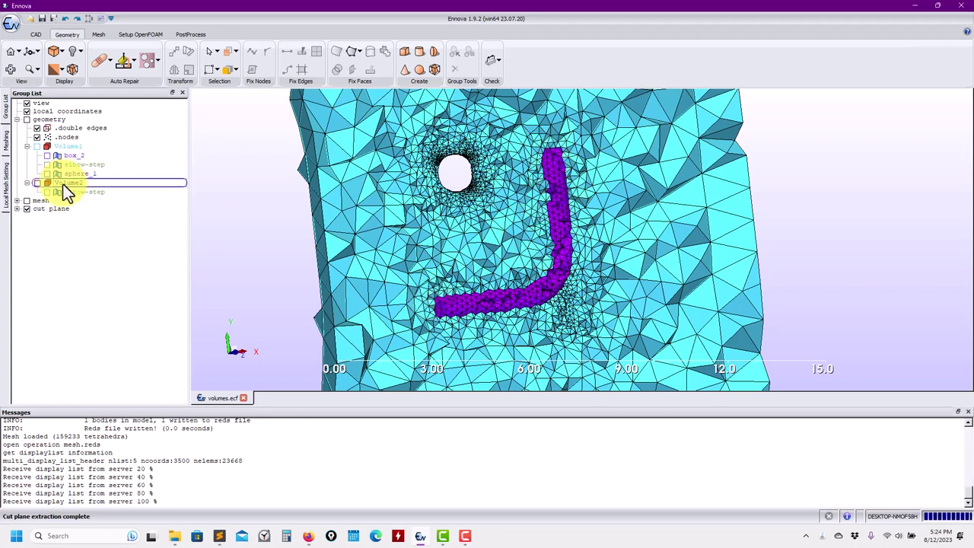
right_click(64, 185)
click(94, 207)
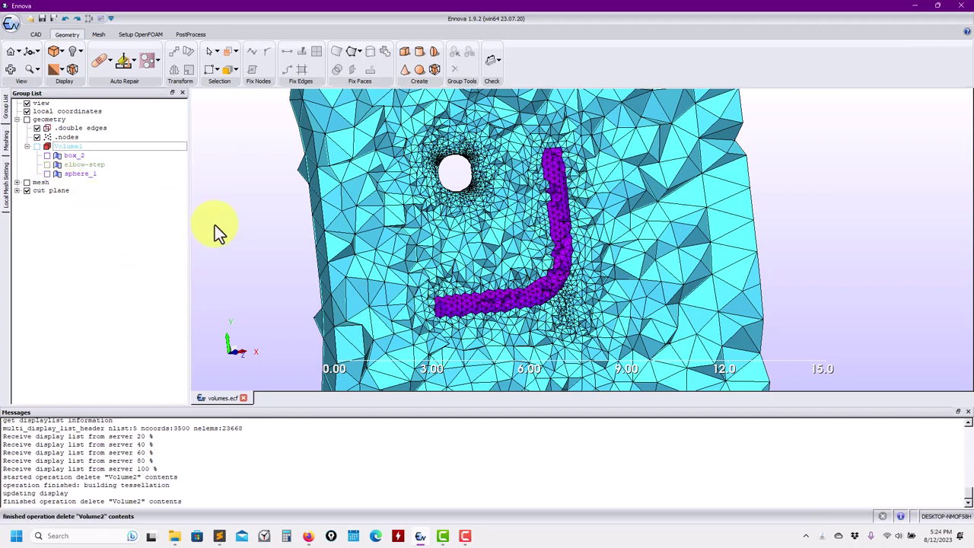
Generate the mesh again for the remaining Volume1, clearing the existing mesh.
click(98, 35)
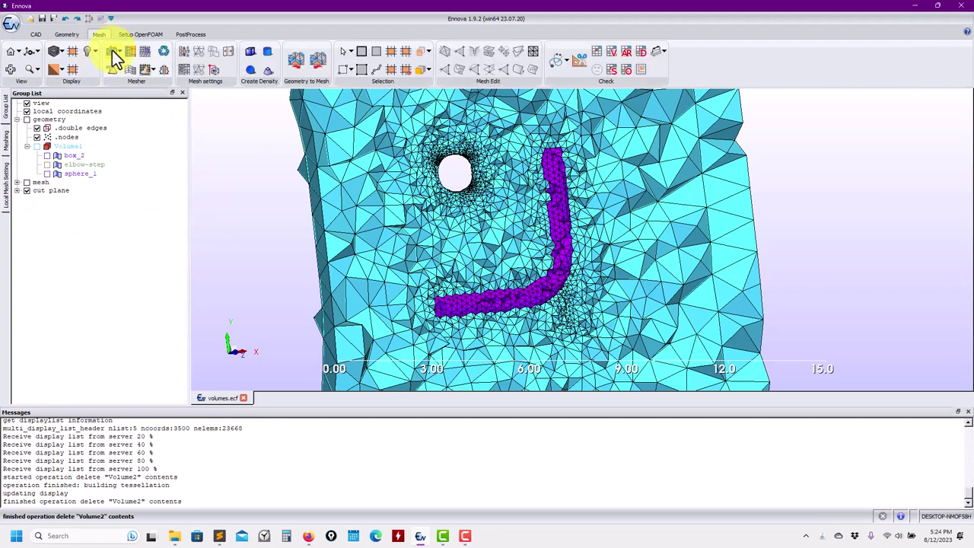
click(112, 51)
click(447, 281)
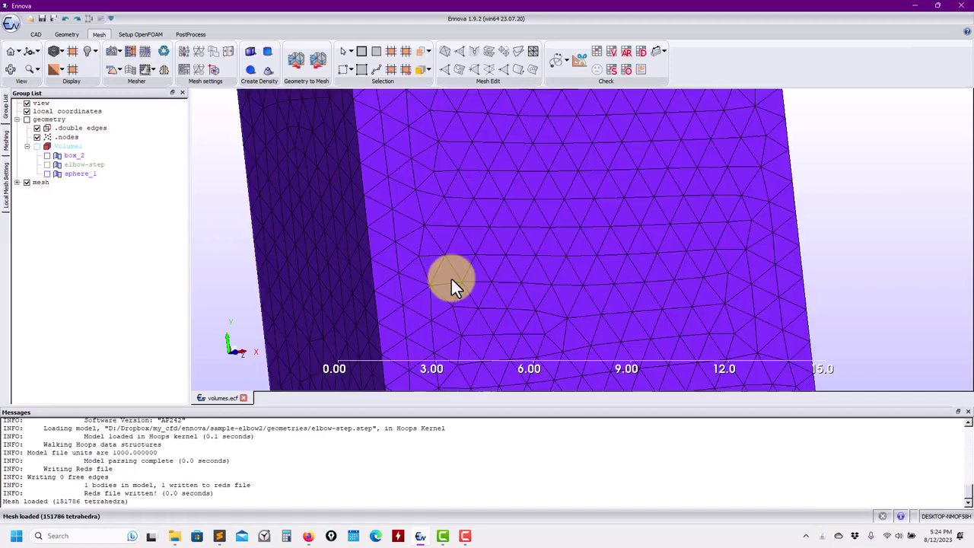
Extract the mesh on a cut plane normal to X, with all drawing aids and the translucent display turned off.
click(583, 60)
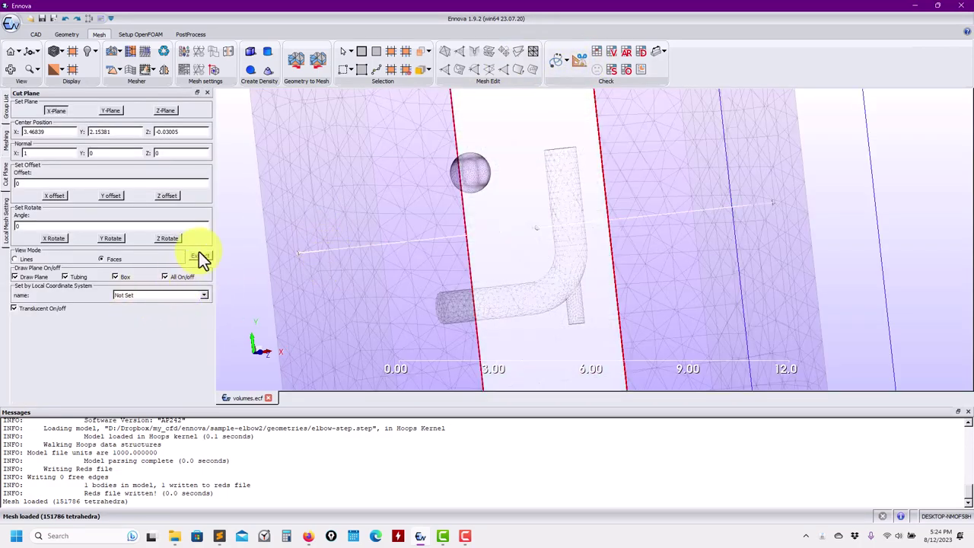
click(200, 257)
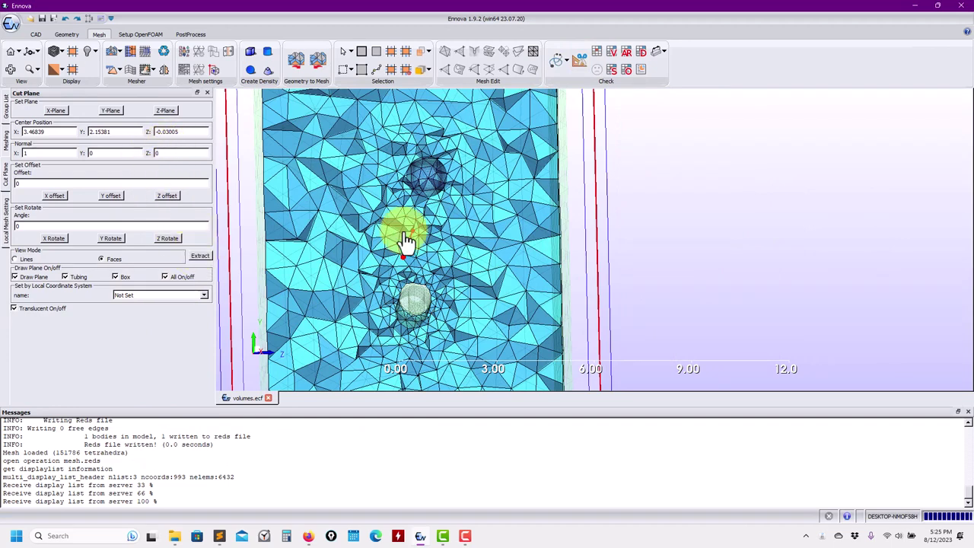
click(171, 278)
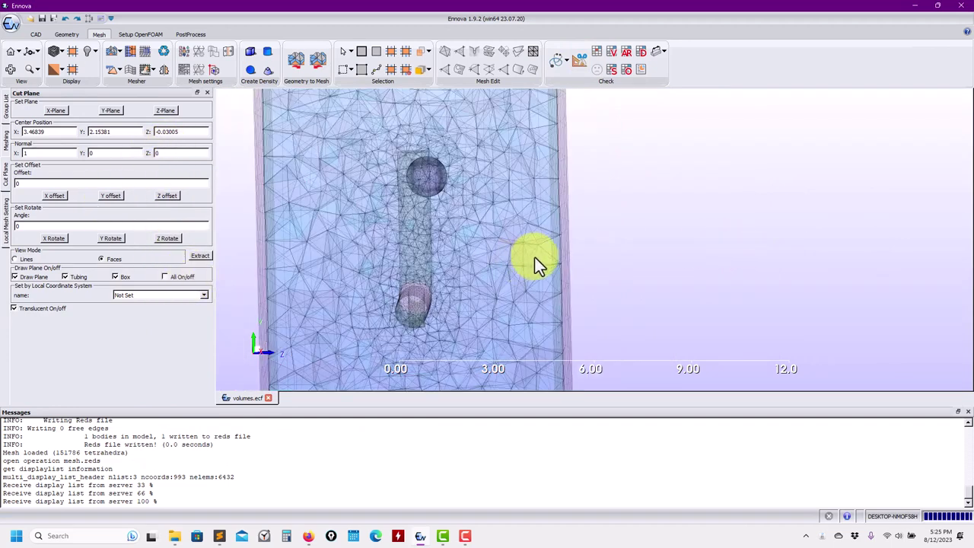
click(39, 309)
click(181, 245)
Delete the mesh together with its extracted cut plane so that only the geometry groups remain.
click(4, 114)
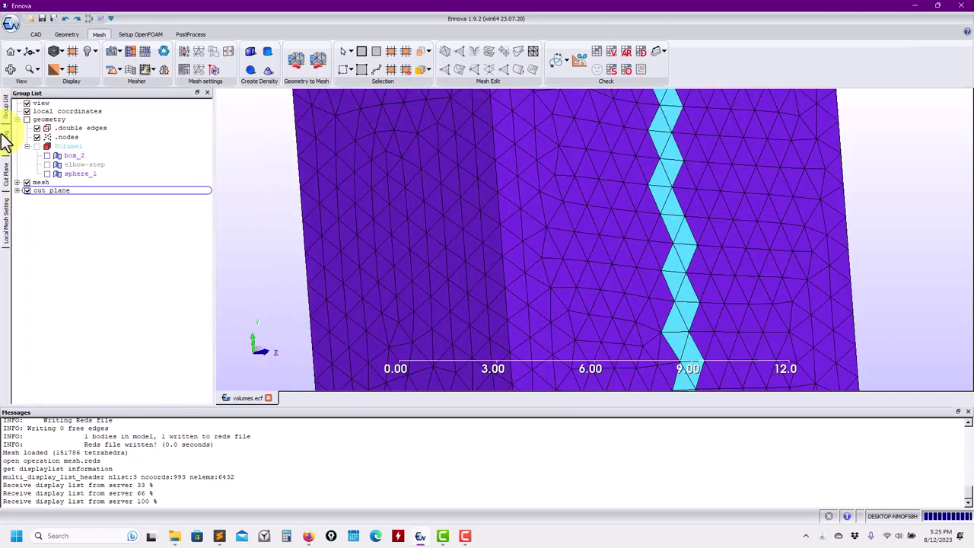
right_click(42, 184)
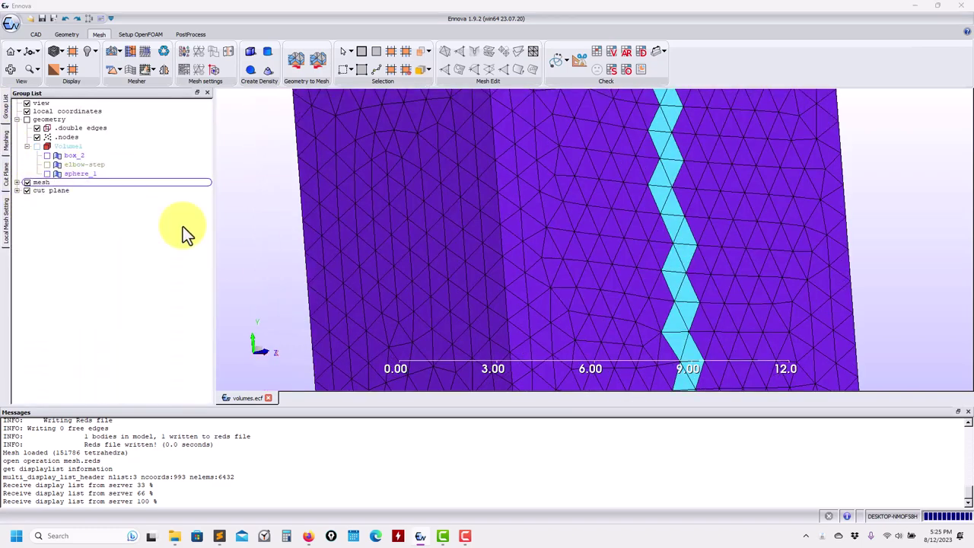
key(Return)
Delete Volume1 with the flatten option, keeping box_2, elbow-step and sphere_1 as plain geometry groups.
click(72, 148)
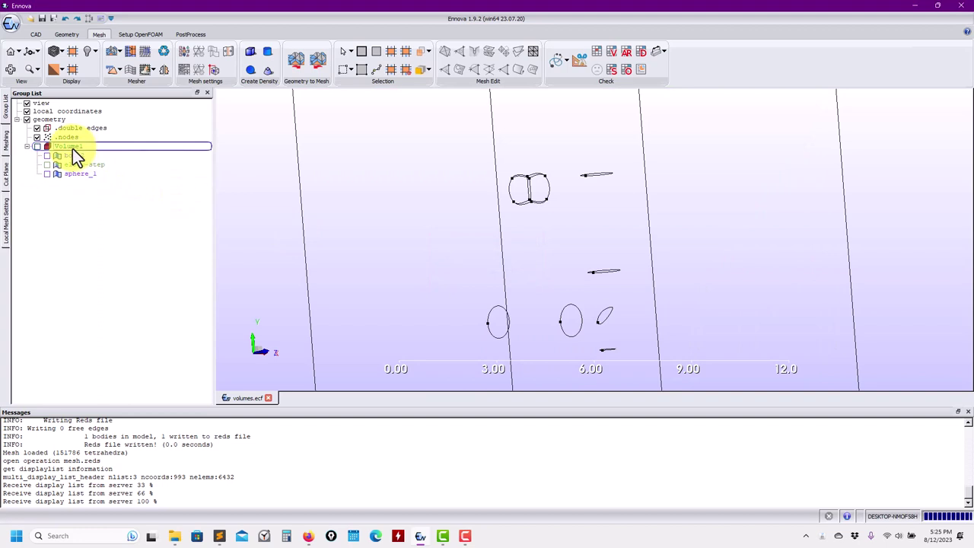
right_click(73, 148)
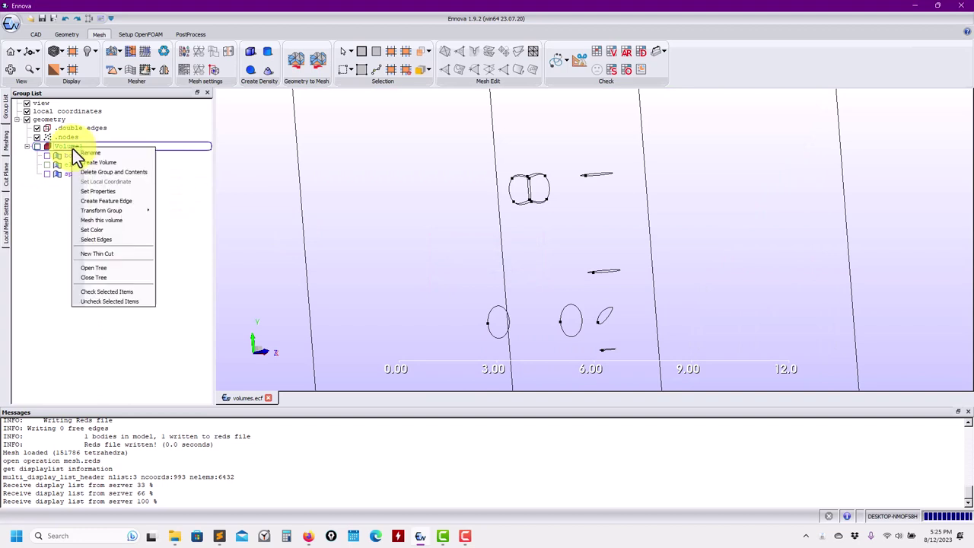
click(67, 35)
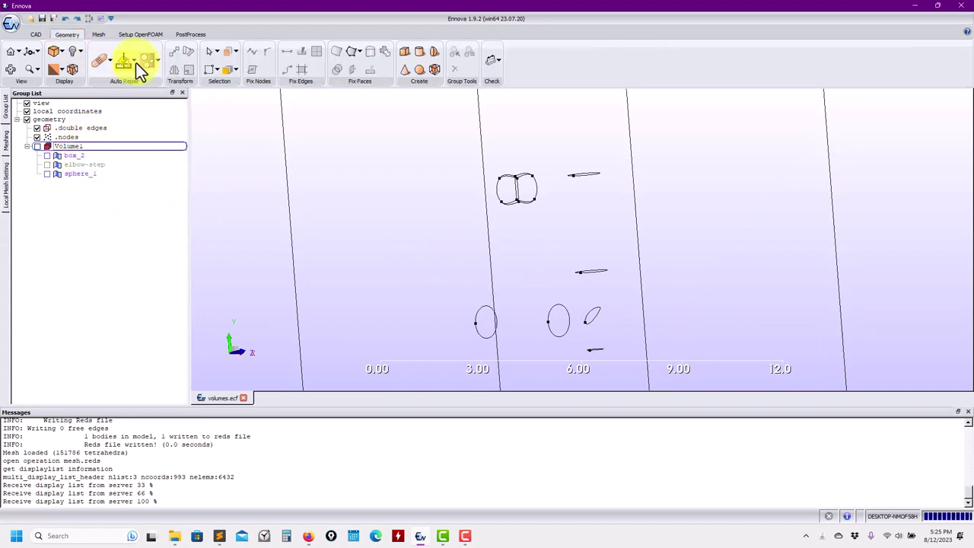
click(134, 61)
click(146, 98)
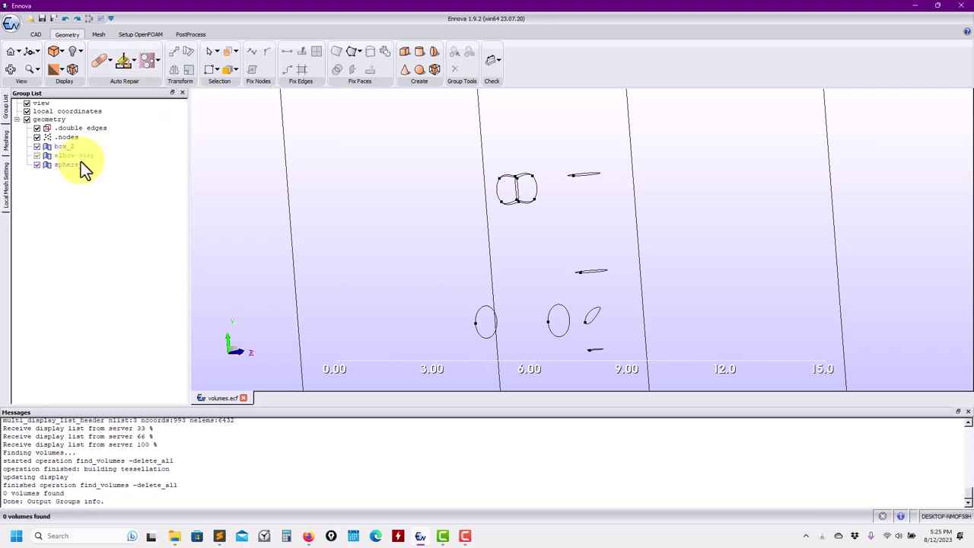
Find the volumes automatically and expand Volume1, Volume2 and Volume3 to show their boundary groups.
click(135, 62)
click(131, 80)
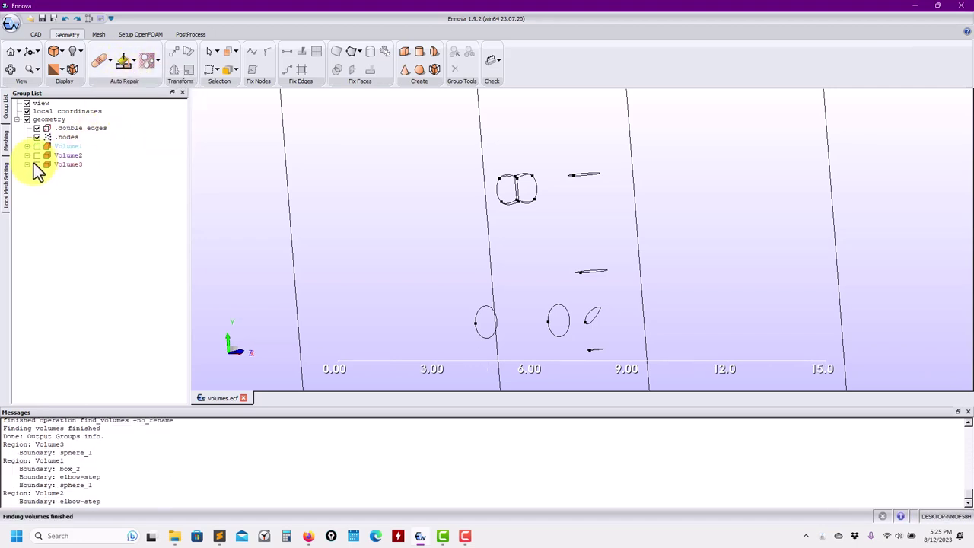
click(27, 164)
click(27, 155)
click(28, 146)
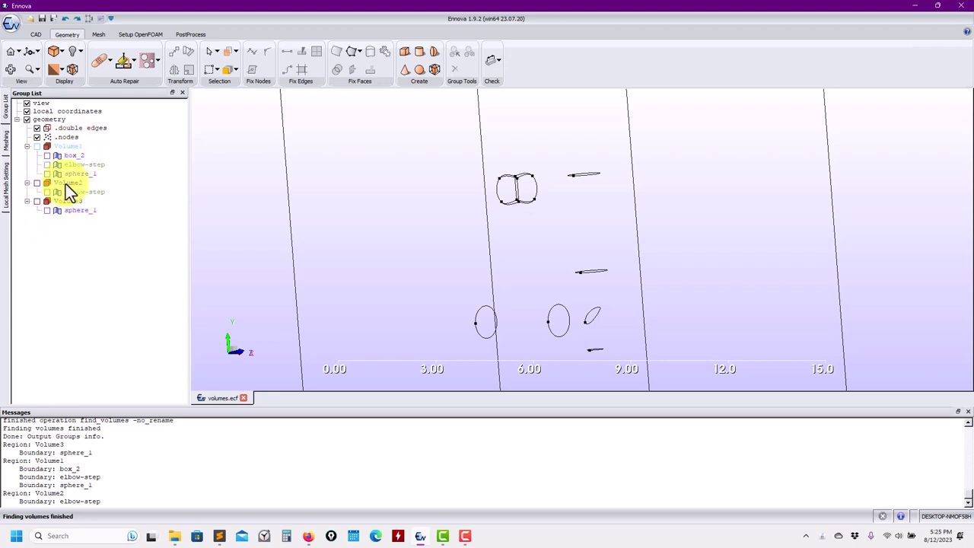
Flatten the volumes and create a single volume from box_2, elbow-step and sphere_1, with its groups expanded.
click(134, 55)
click(136, 98)
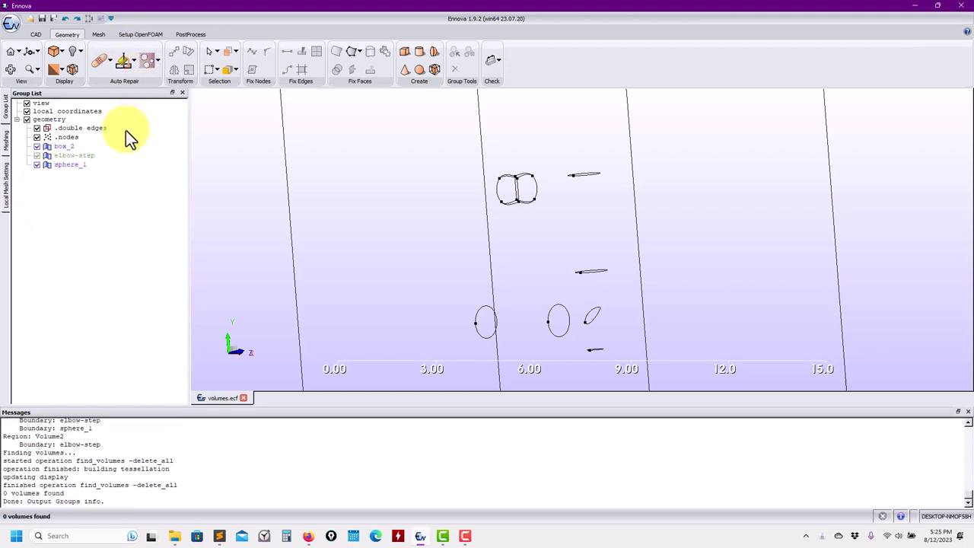
click(64, 149)
shift+click(66, 166)
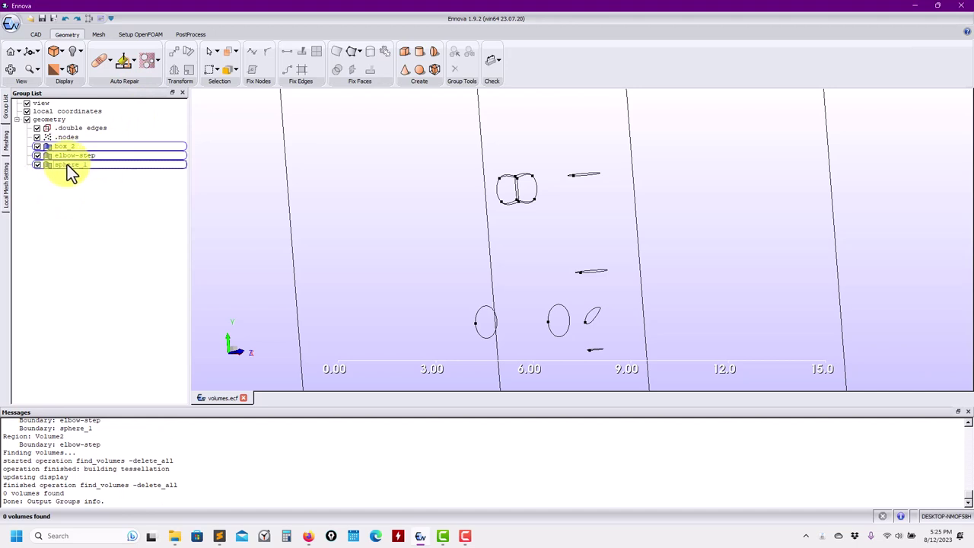
right_click(67, 164)
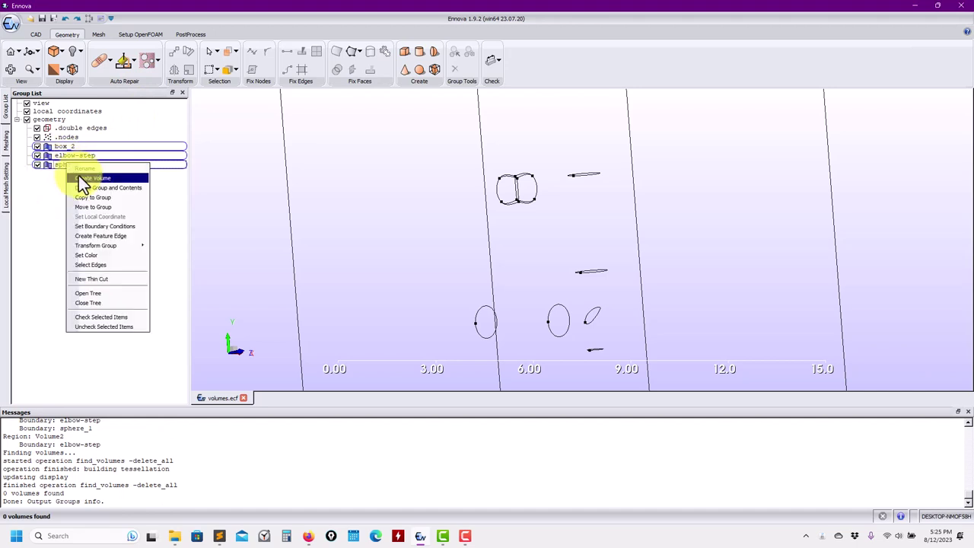
click(79, 177)
click(29, 147)
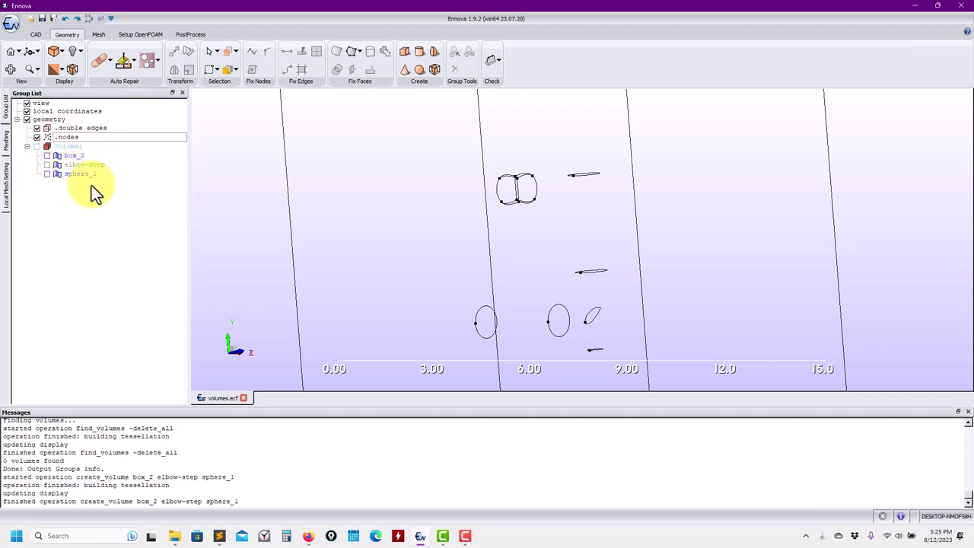
Run Find volumes on the manually created volume and expand Volume2 and Volume3.
click(135, 67)
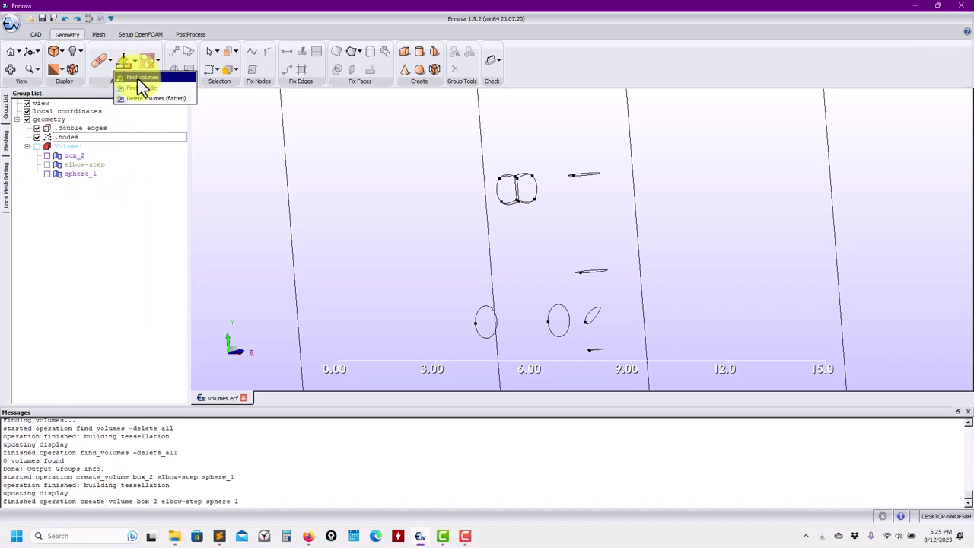
click(137, 77)
click(28, 191)
click(28, 183)
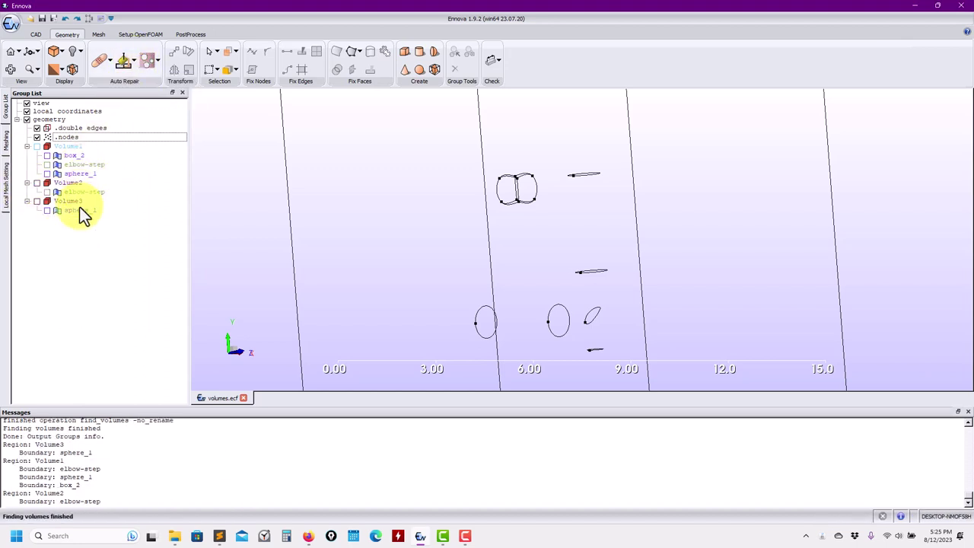
Flatten all volumes again and create a volume from box_2 alone.
click(132, 60)
click(138, 99)
right_click(68, 150)
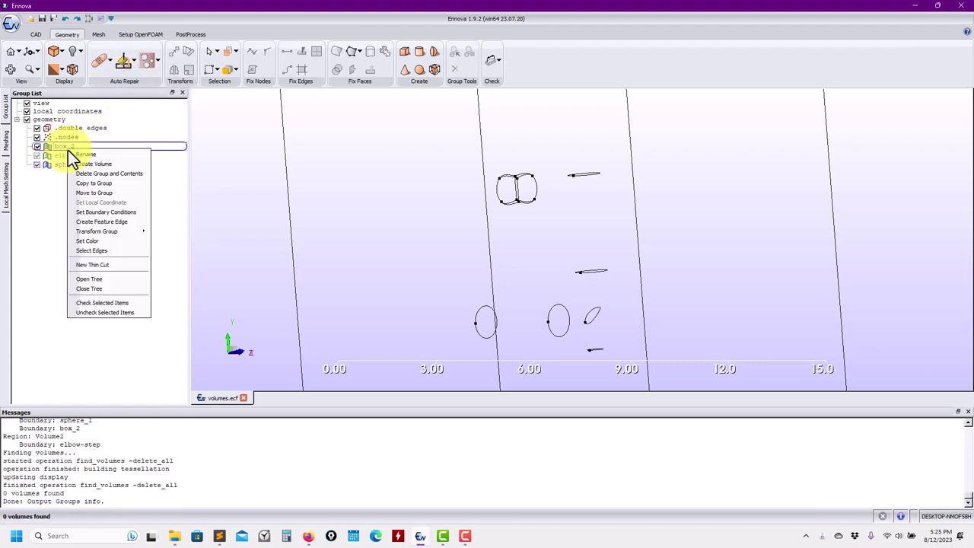
click(105, 163)
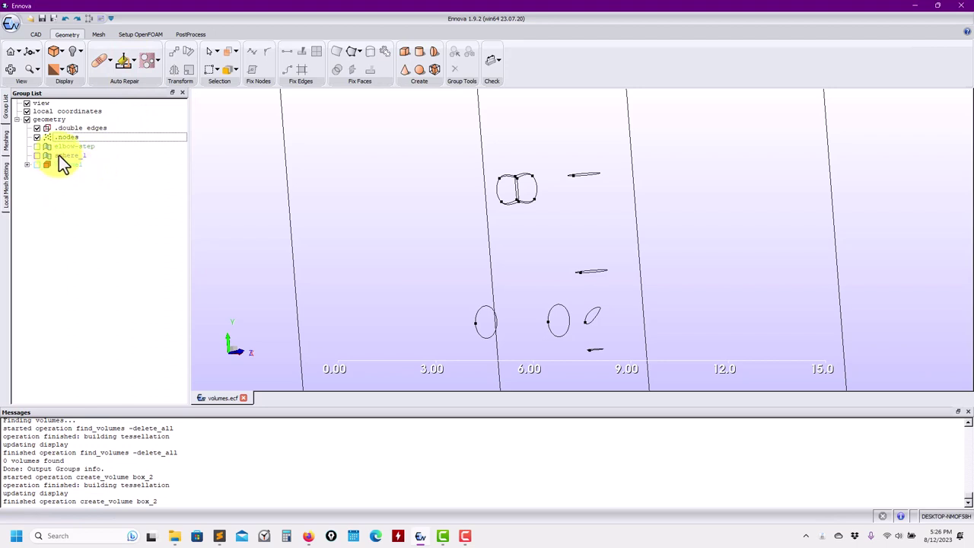
Create separate volumes from sphere_1 and elbow-step, and expand all three volumes to show their groups.
right_click(61, 154)
click(87, 169)
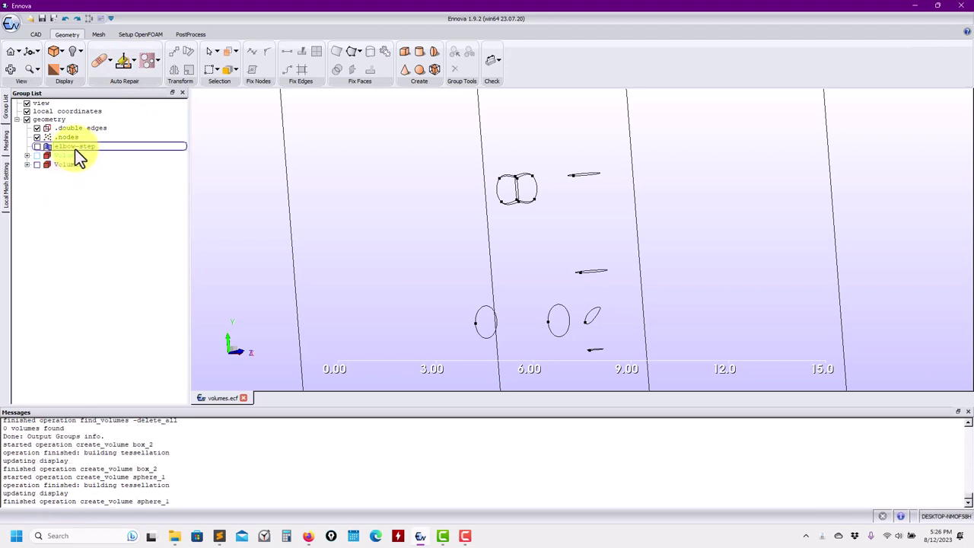
right_click(75, 148)
click(102, 161)
click(27, 164)
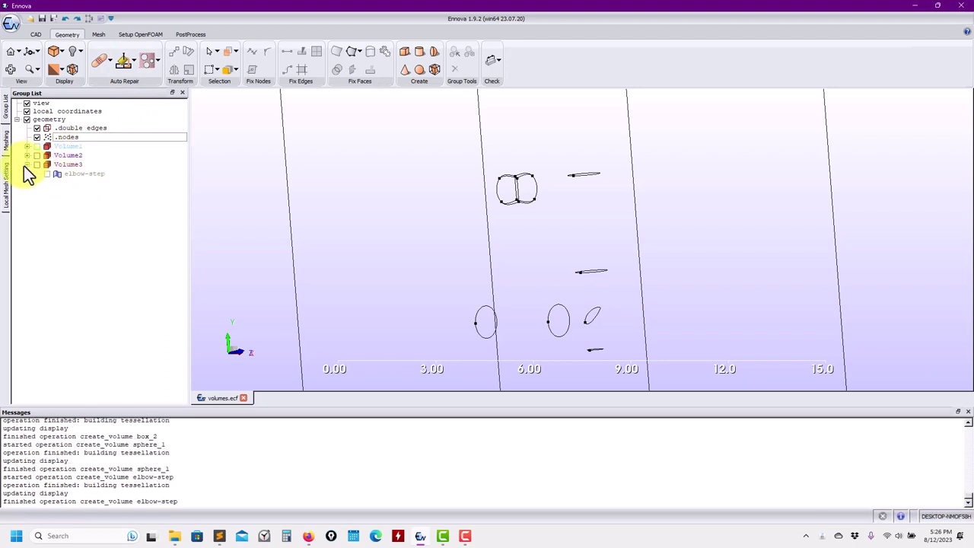
click(27, 155)
click(27, 146)
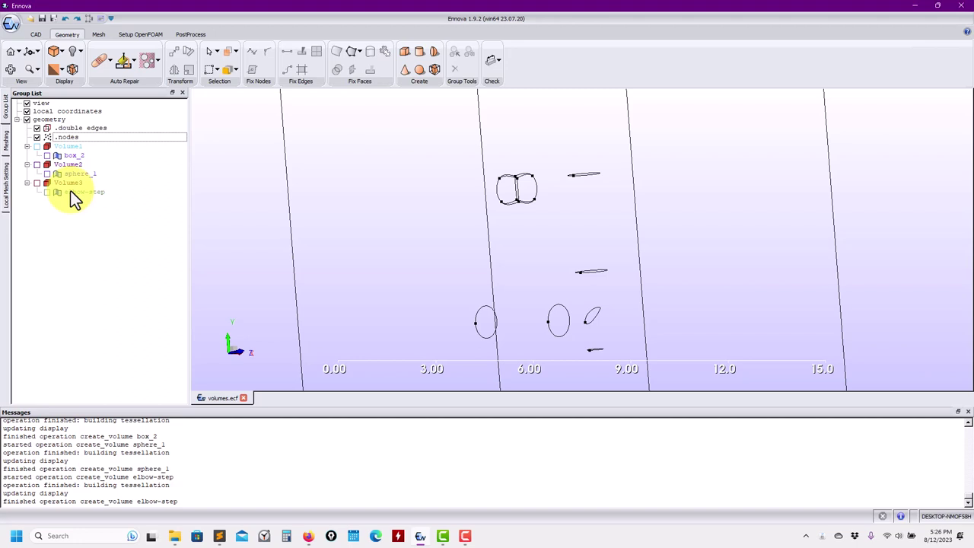
Look at the available mesh export formats and bring up the OpenFOAM setup tools.
click(10, 22)
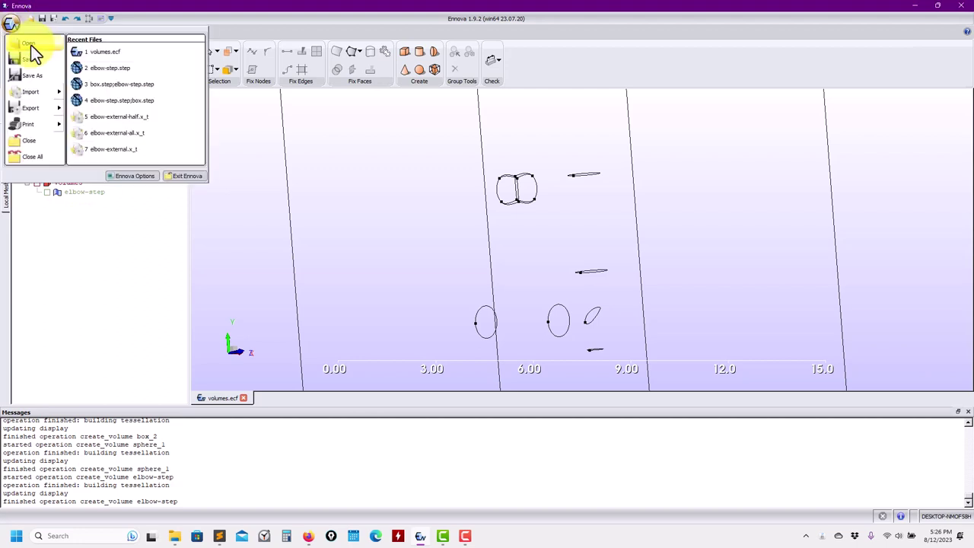
mouse_move(34, 109)
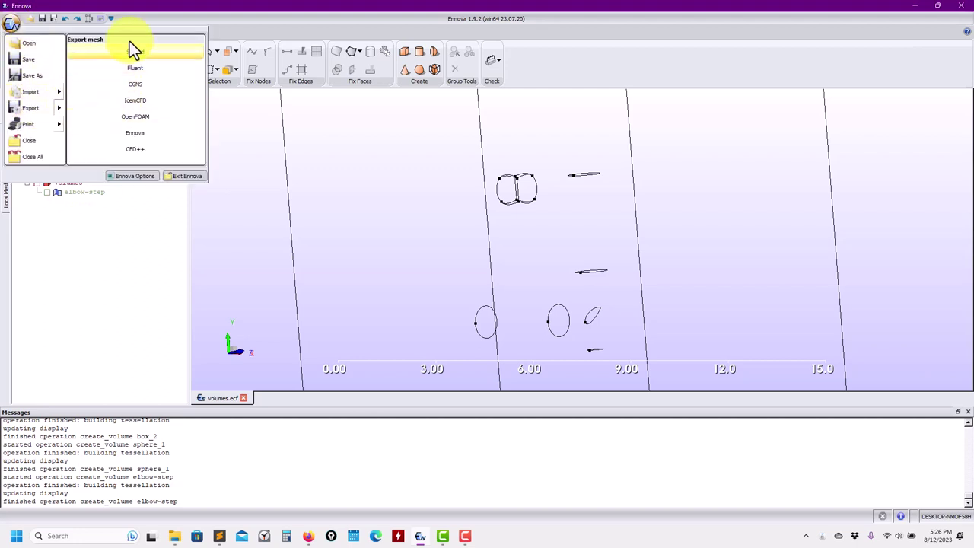
click(104, 288)
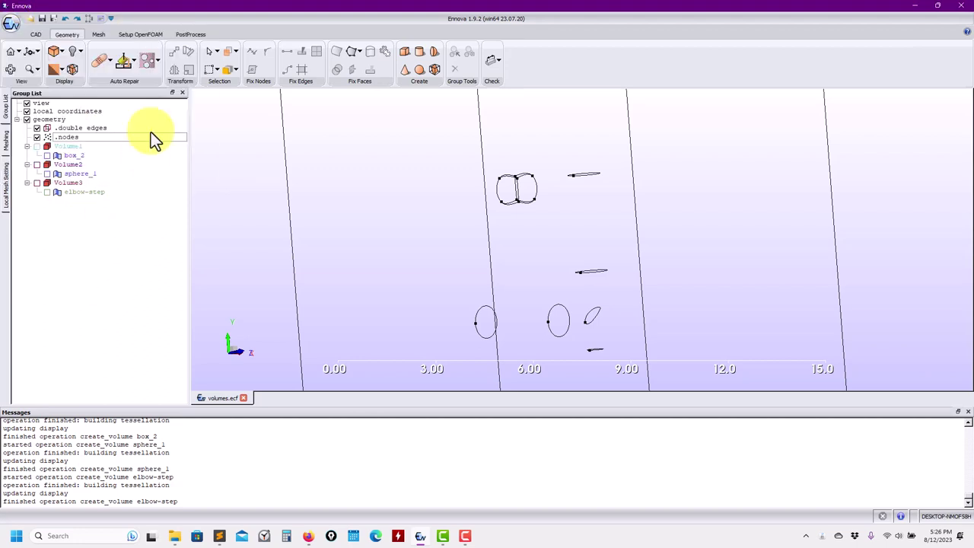
click(176, 67)
click(119, 258)
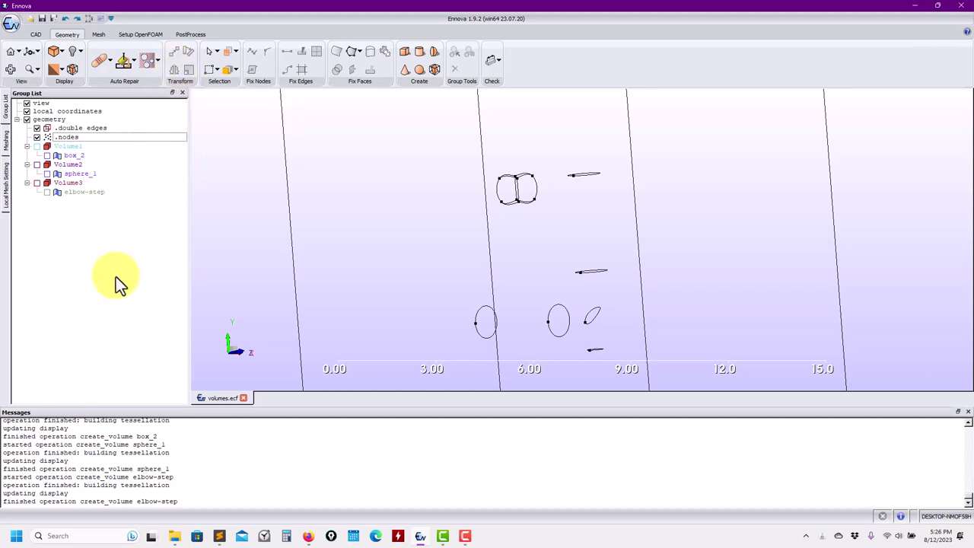
click(143, 32)
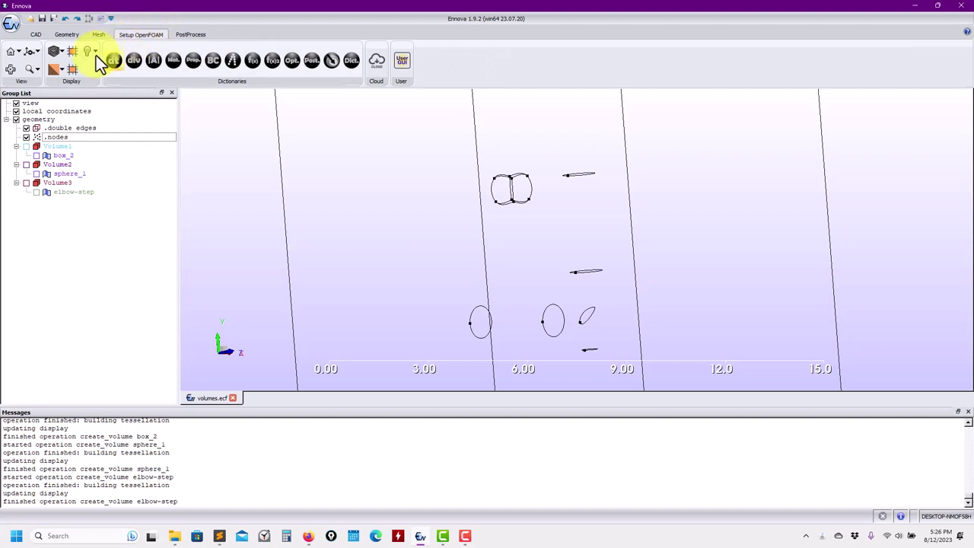